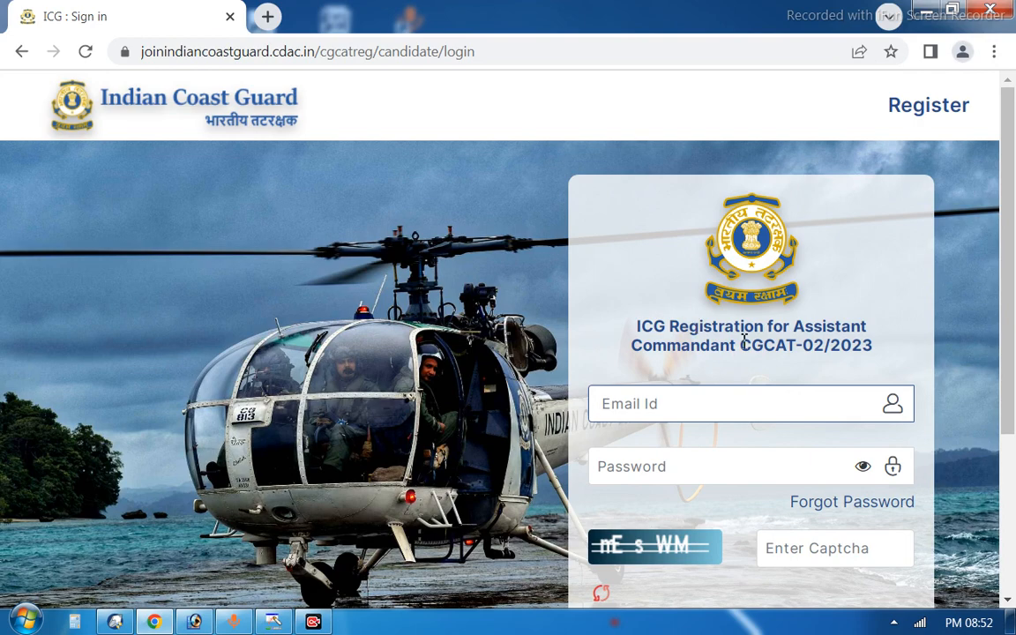
Open the account registration form from the CGCAT-02/2023 sign-in page
scroll(743, 340, down, 1)
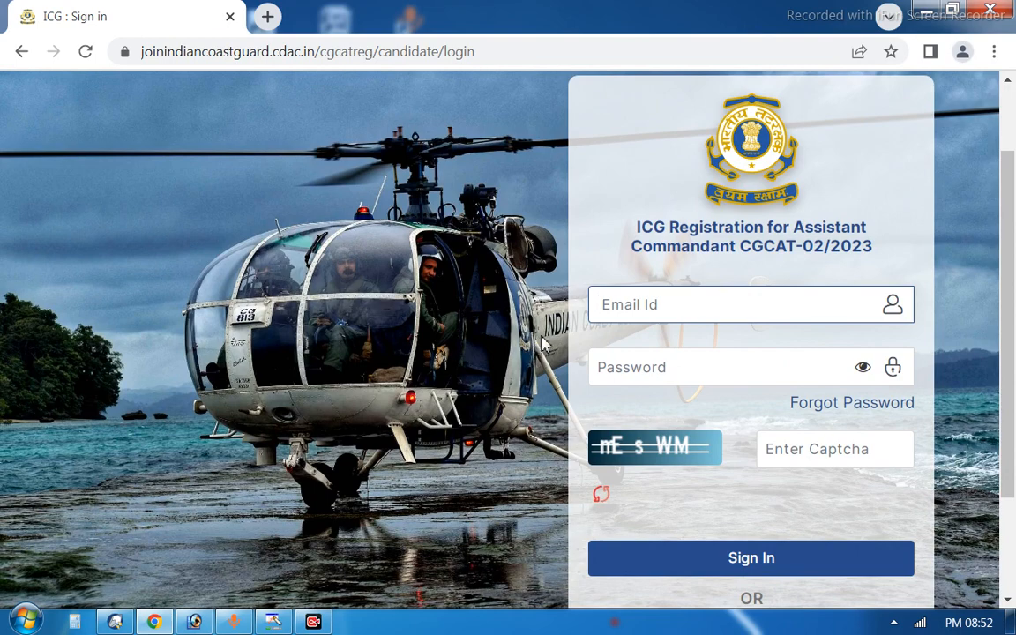
scroll(542, 343, down, 1)
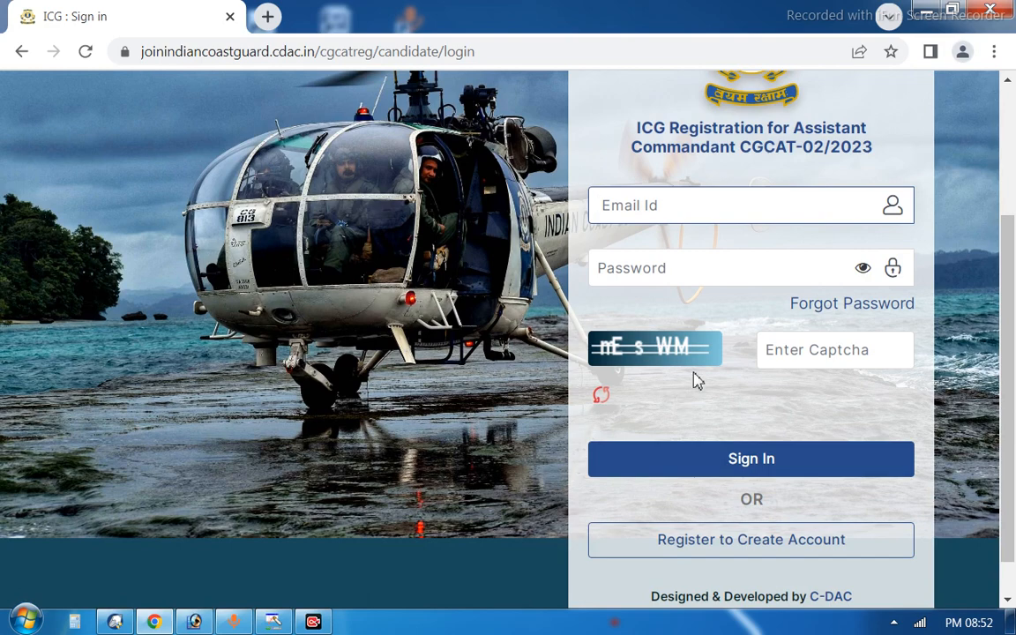
scroll(693, 379, down, 1)
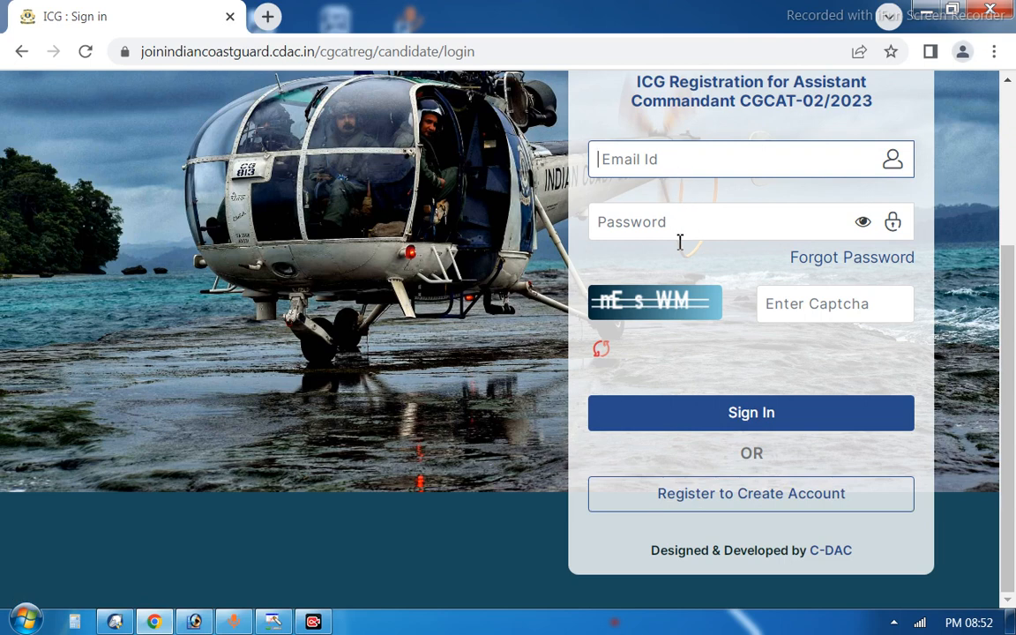
click(697, 497)
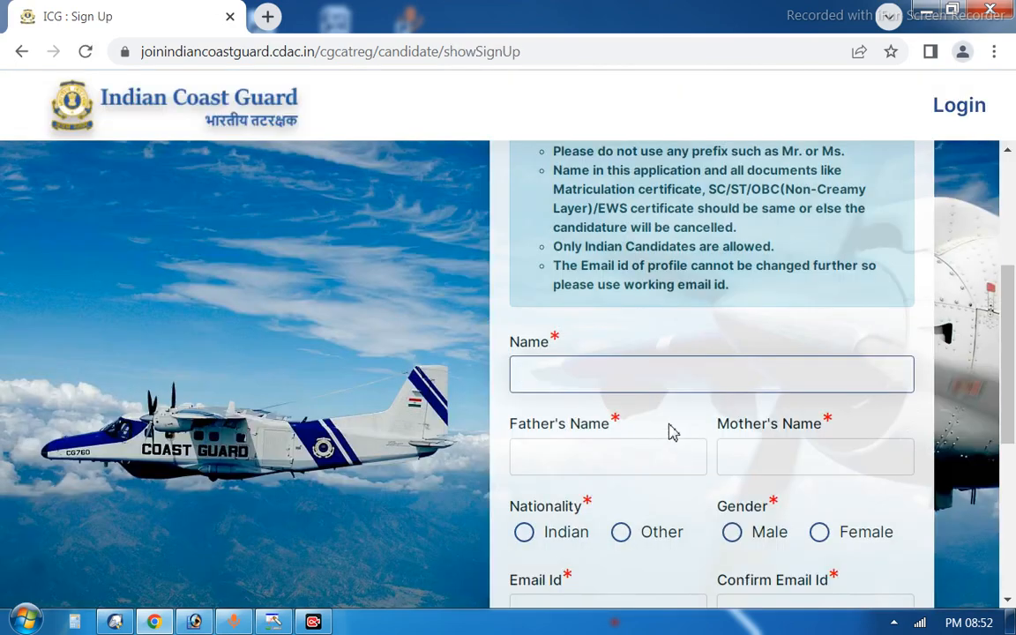
Go through the Name, Father's Name and Mother's Name fields of the sign-up form
scroll(679, 357, down, 1)
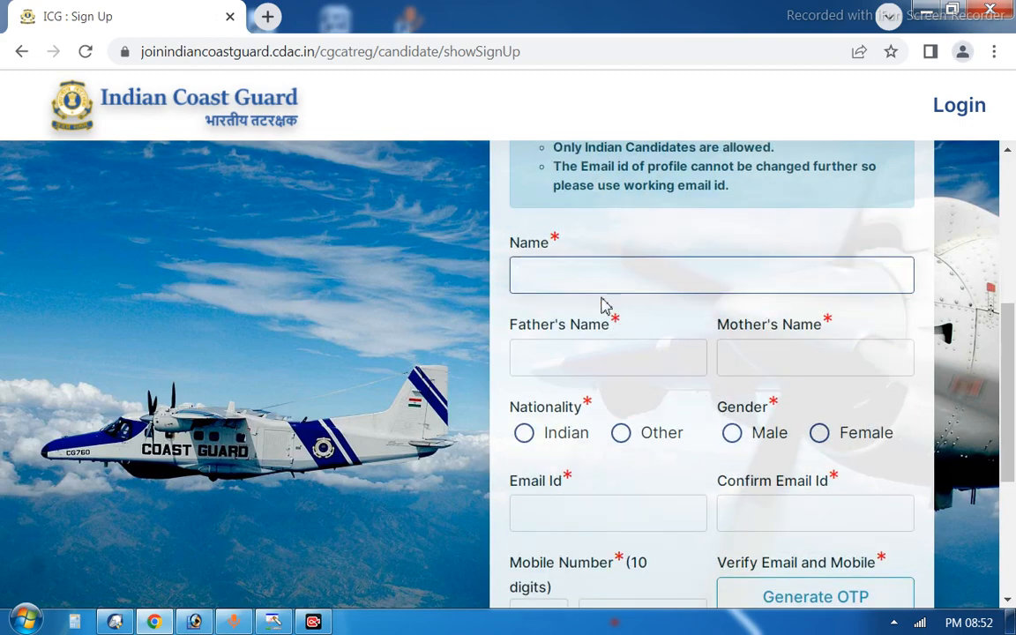
drag(1006, 345, 1012, 368)
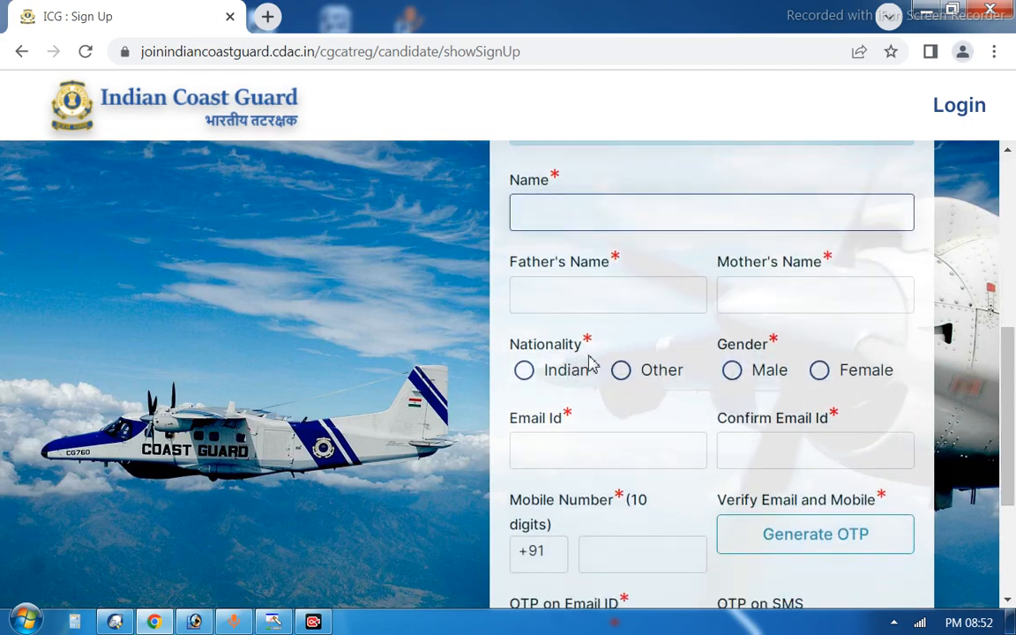
click(610, 299)
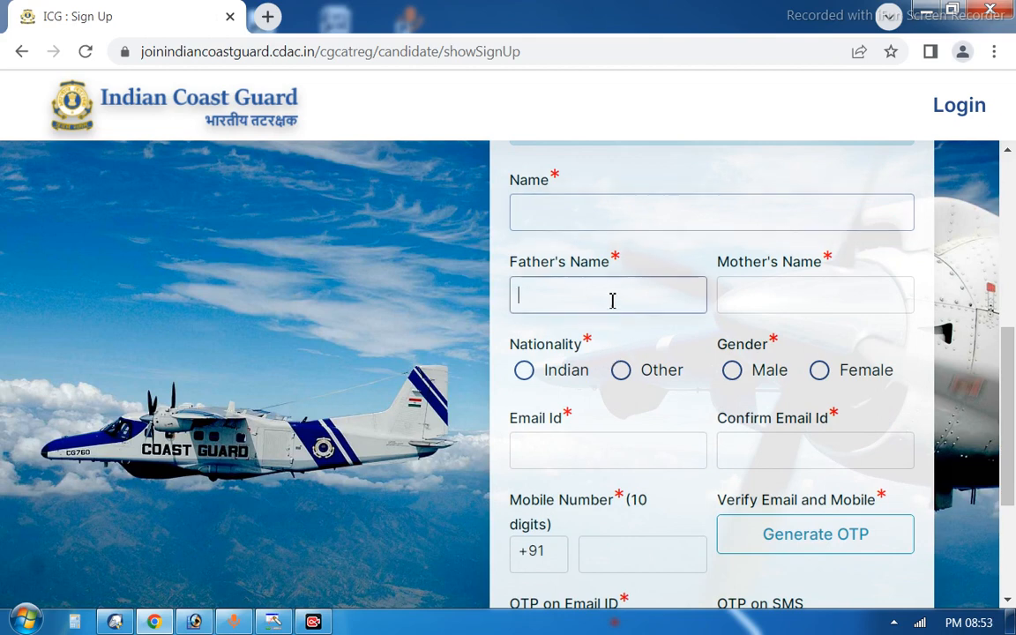
click(767, 307)
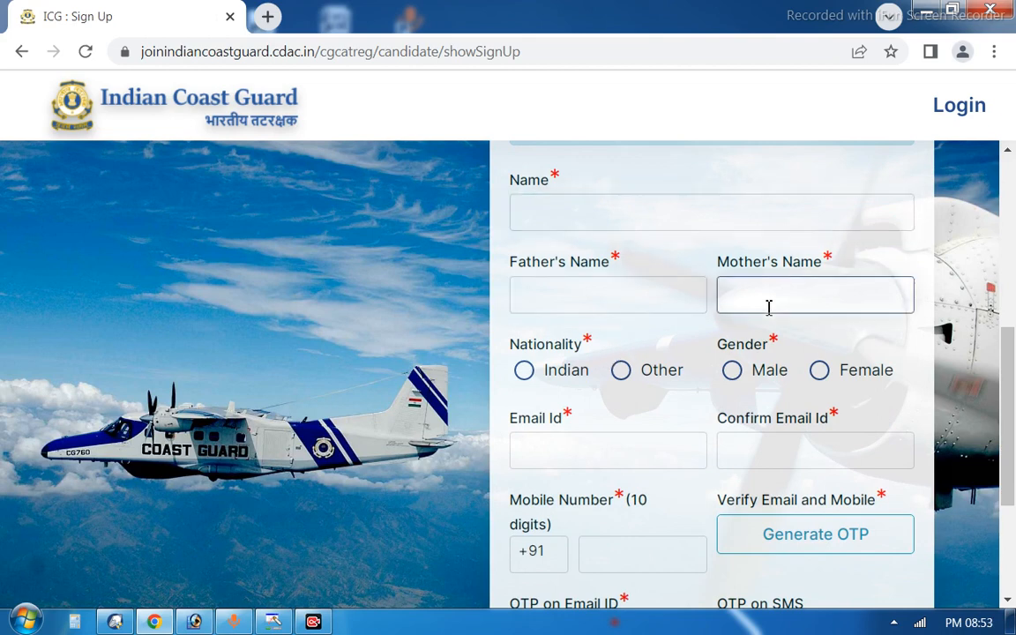
Set the nationality to Indian and go through the email and confirm email fields
click(537, 383)
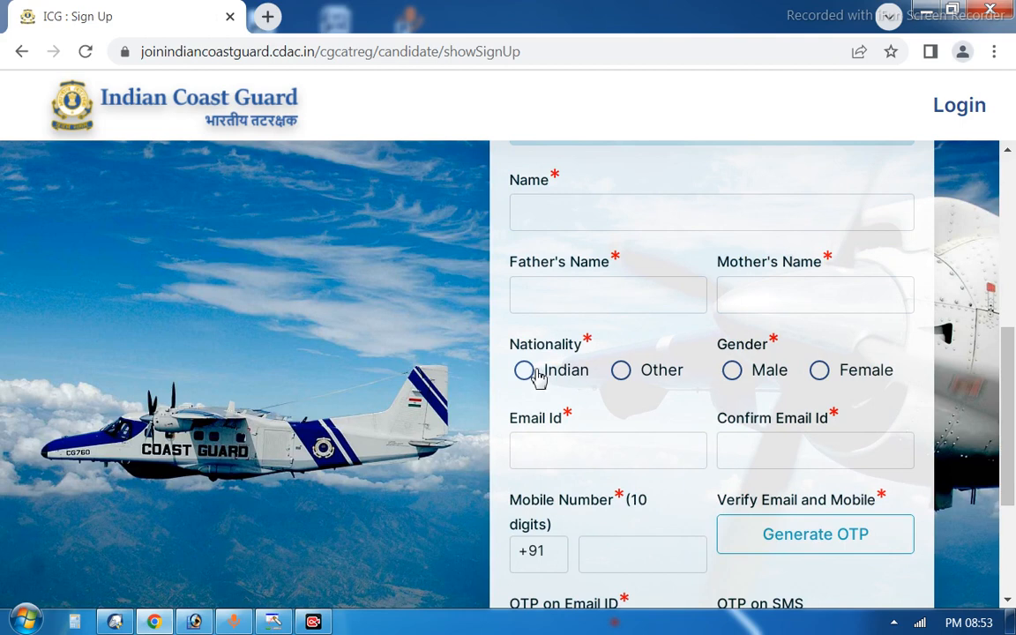
click(538, 375)
scroll(635, 379, down, 3)
click(593, 256)
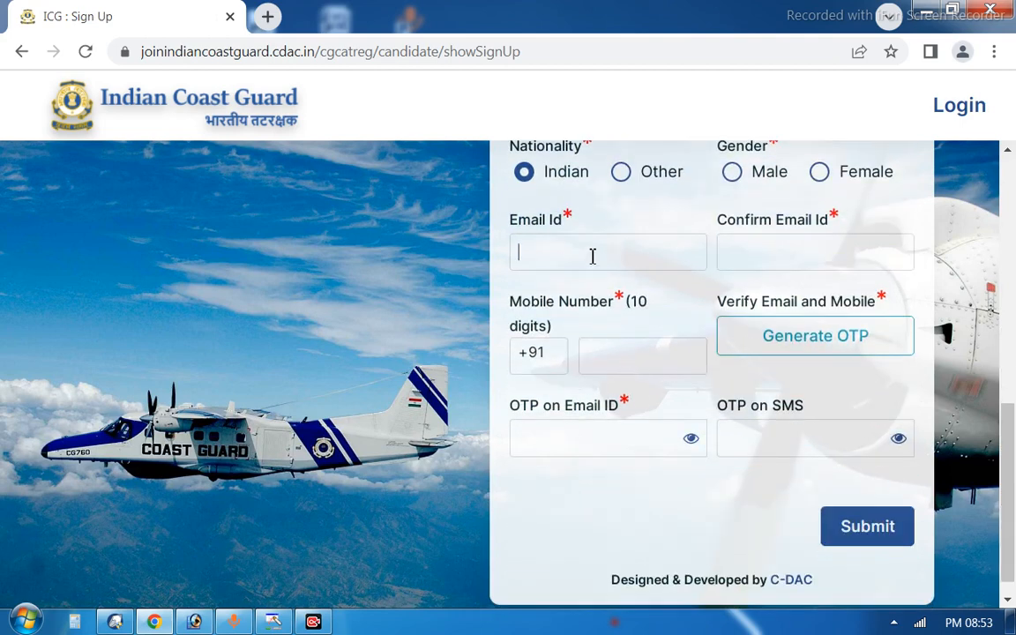
click(779, 266)
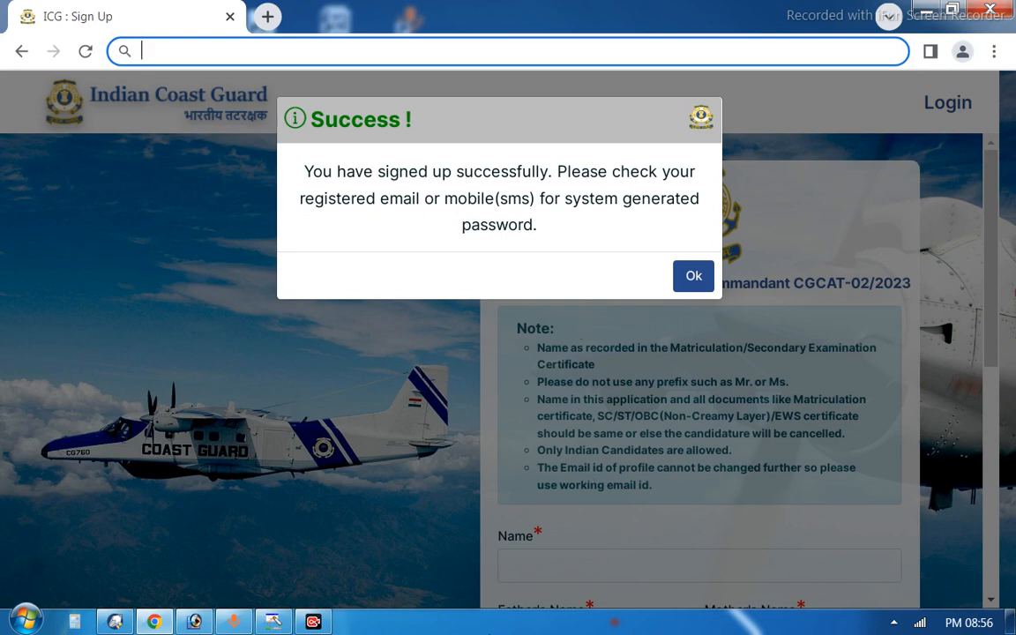
Acknowledge the sign-up success message
click(693, 278)
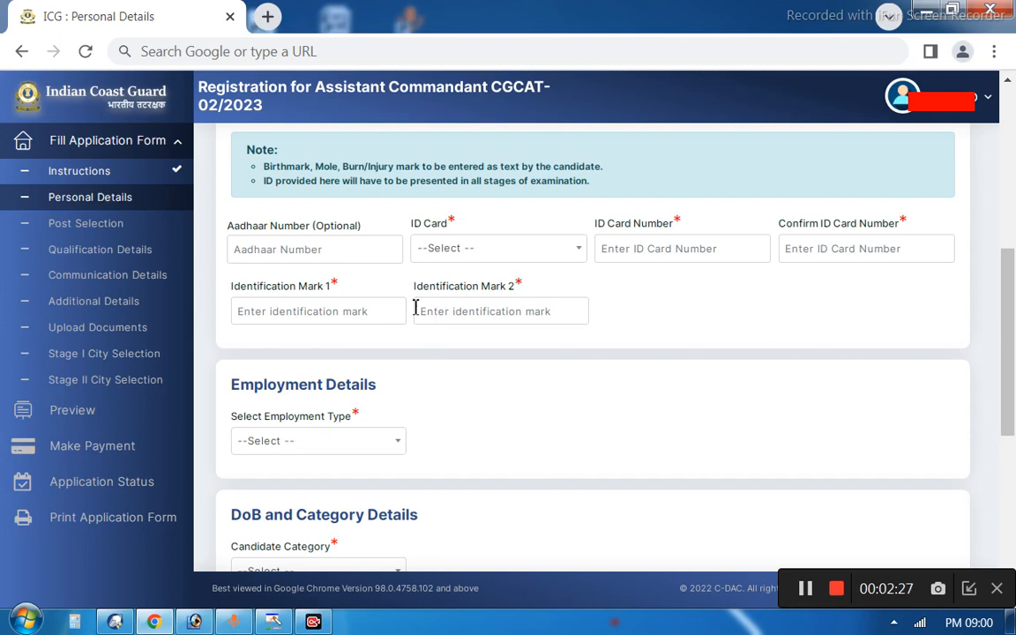
Examine the Aadhaar, ID card type, ID card number and identification mark fields in the personal details
click(358, 254)
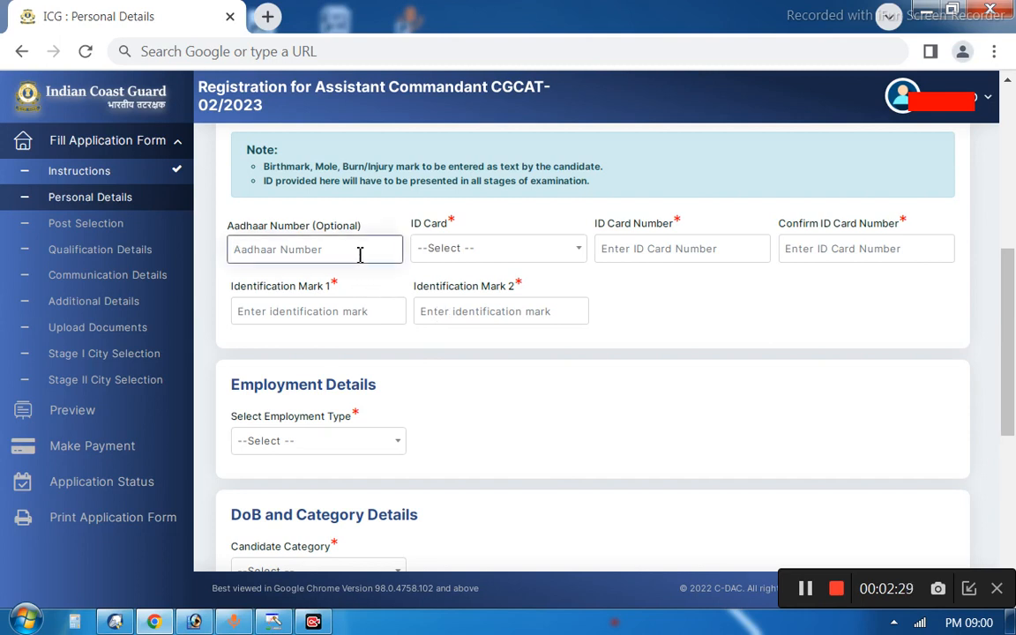
click(447, 257)
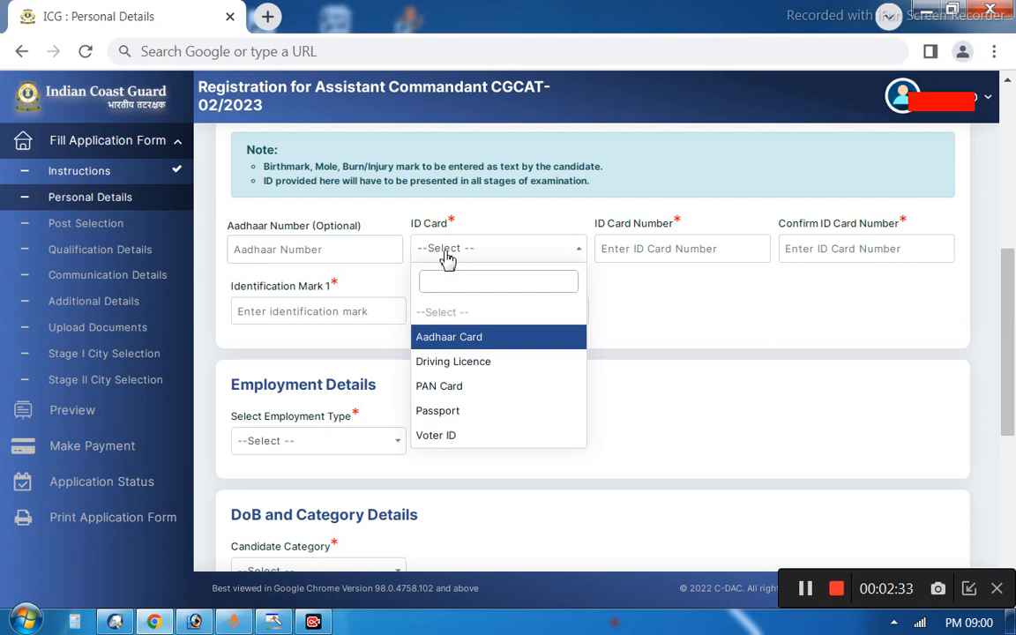
click(447, 257)
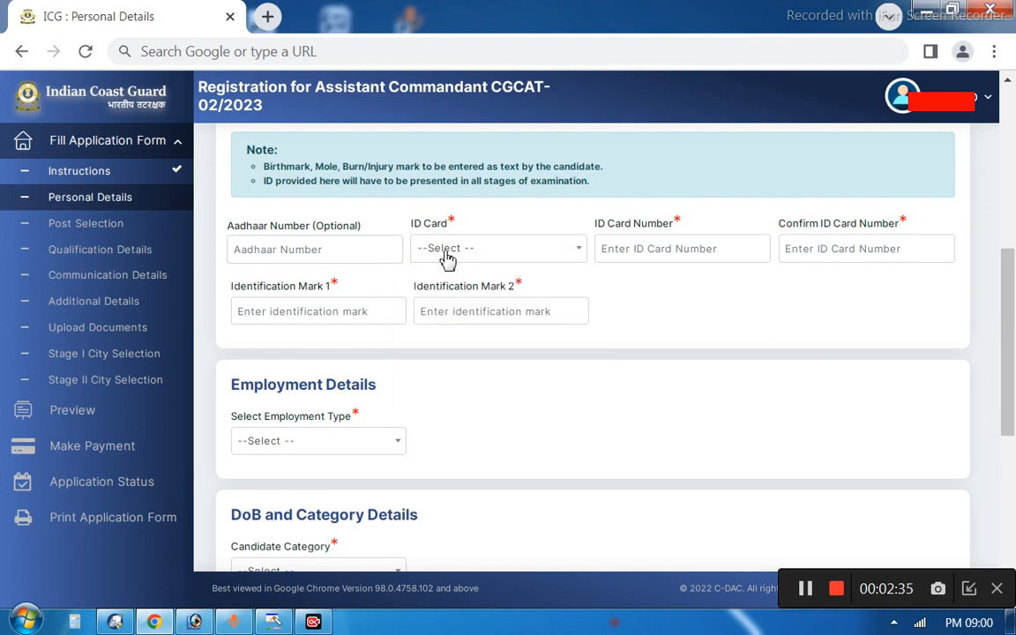
click(632, 255)
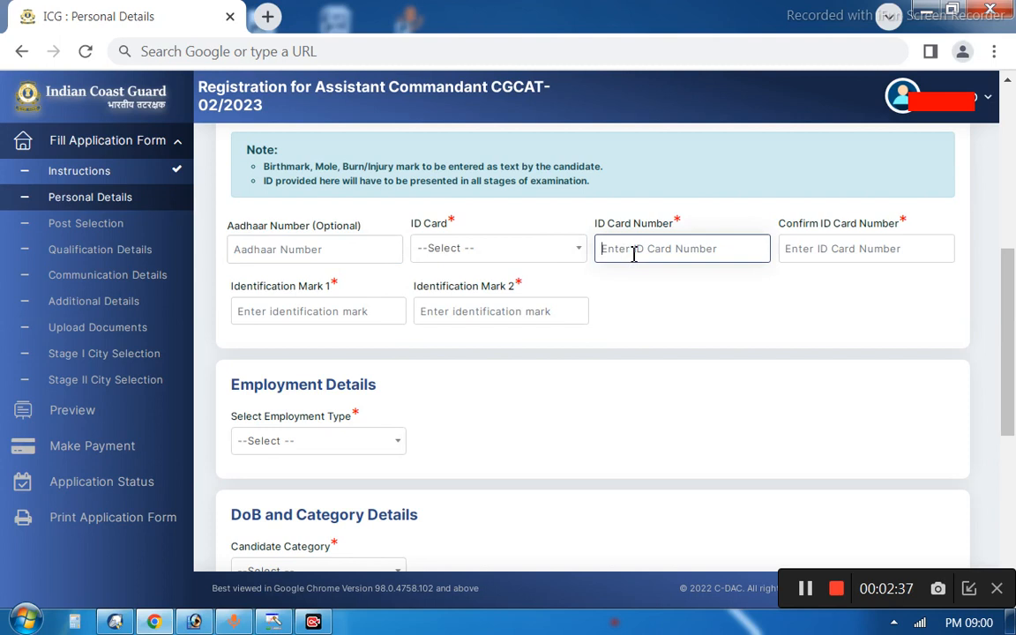
click(809, 256)
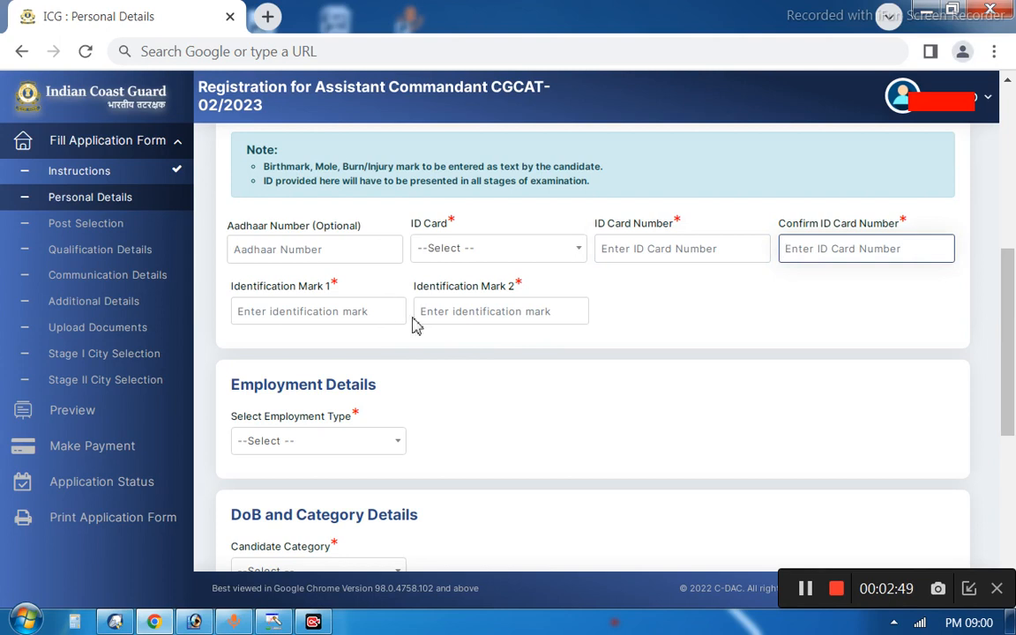
click(447, 319)
click(376, 315)
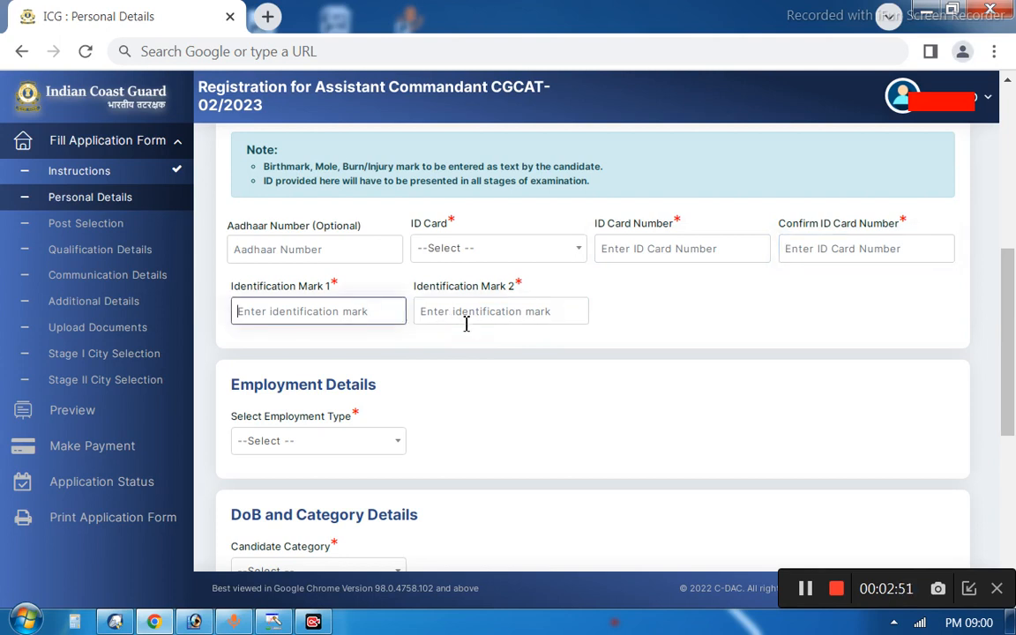
click(465, 323)
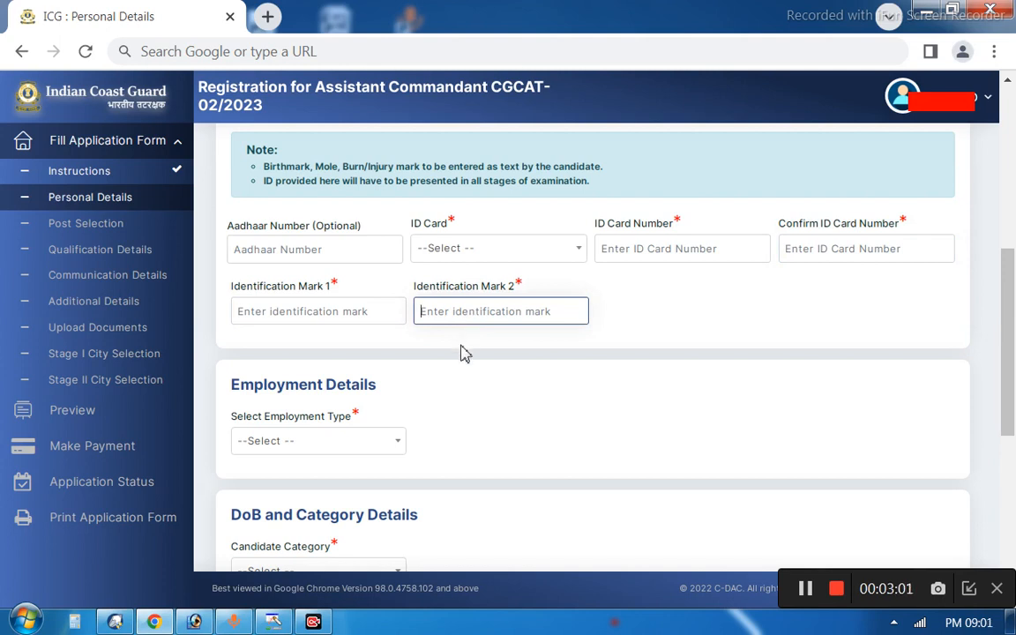
Check the available employment types in the employment details without choosing one
click(373, 443)
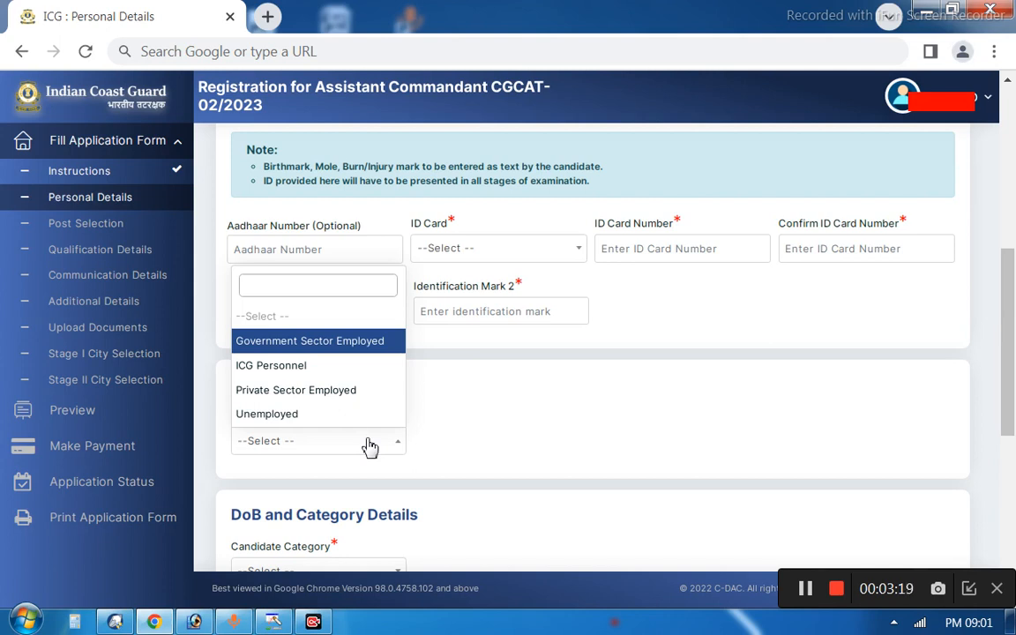
click(370, 440)
scroll(464, 453, down, 2)
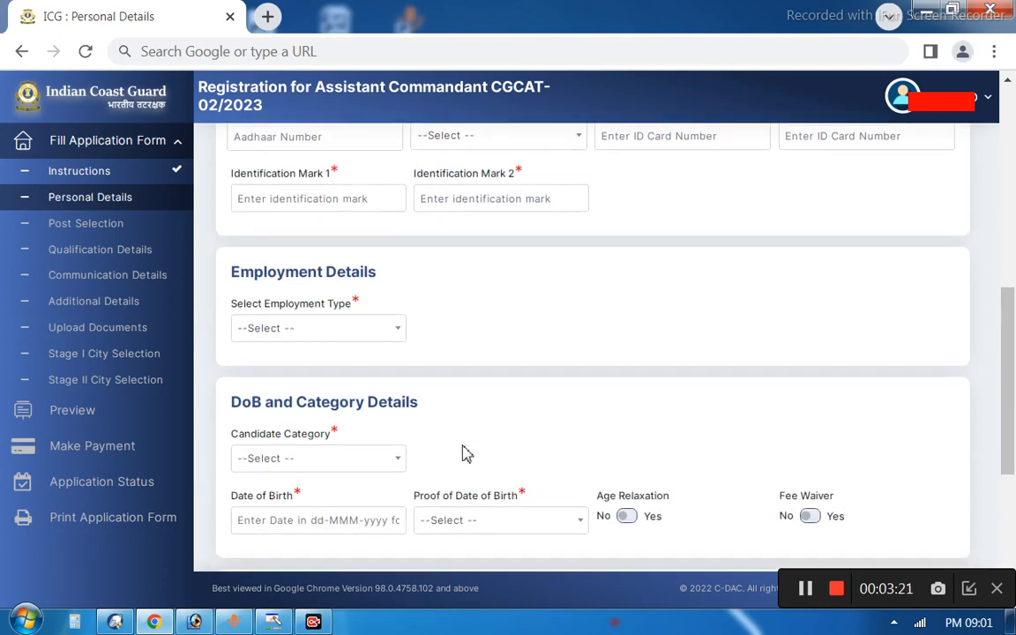
scroll(465, 454, down, 1)
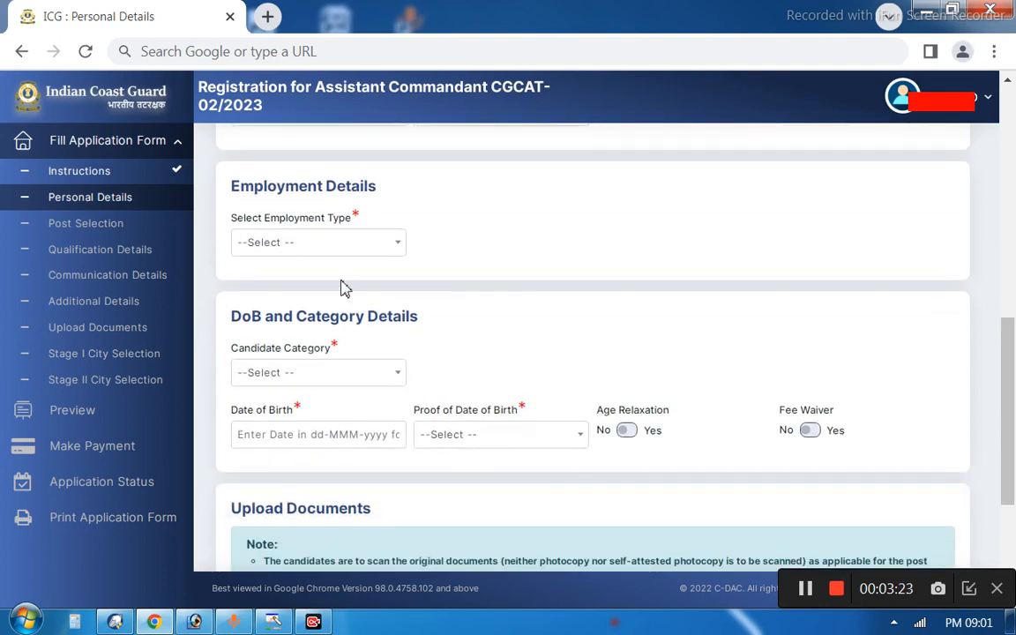
click(300, 234)
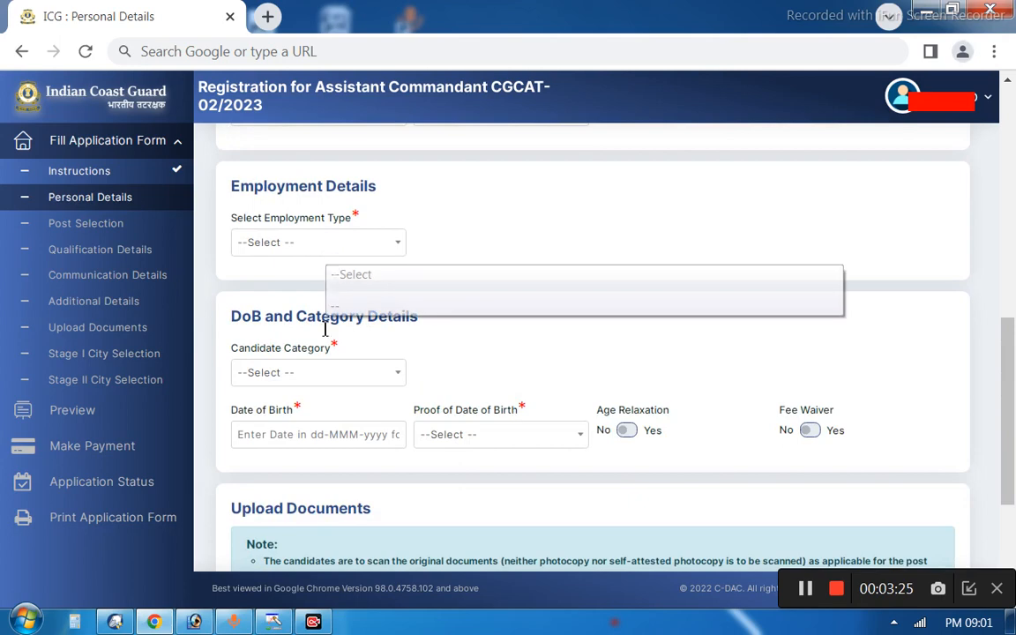
Check the candidate category options in the DoB and category details without choosing one
click(305, 376)
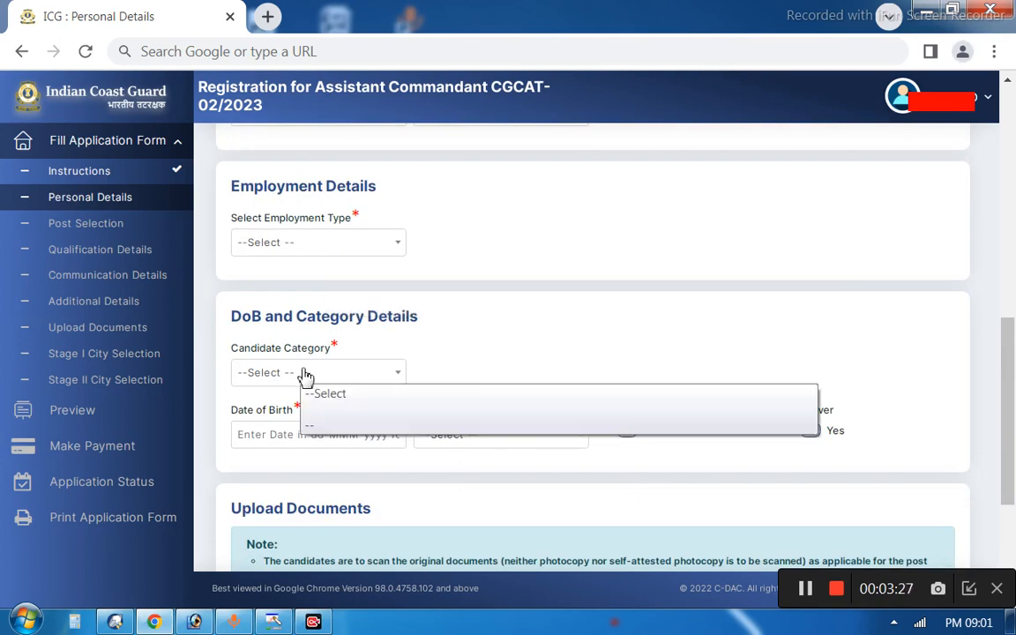
click(303, 379)
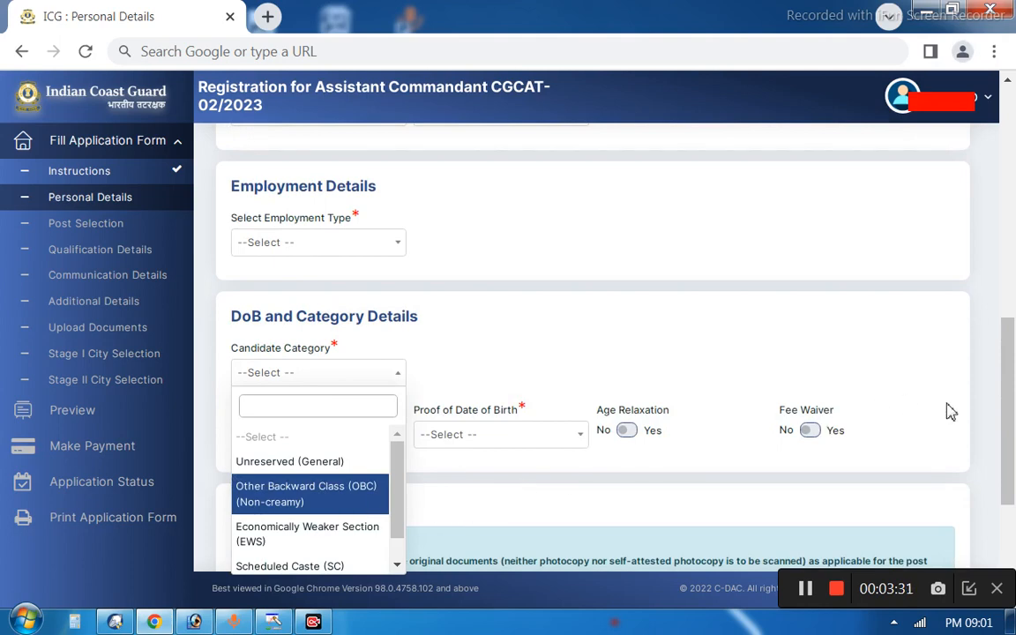
drag(1009, 407, 1011, 410)
scroll(1012, 426, down, 1)
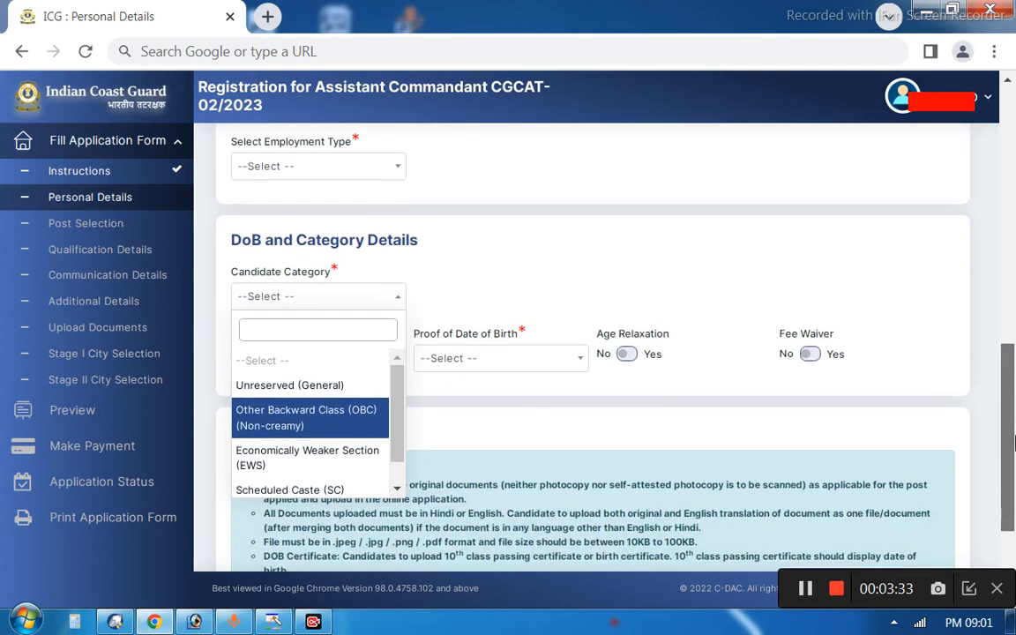
drag(396, 425, 456, 396)
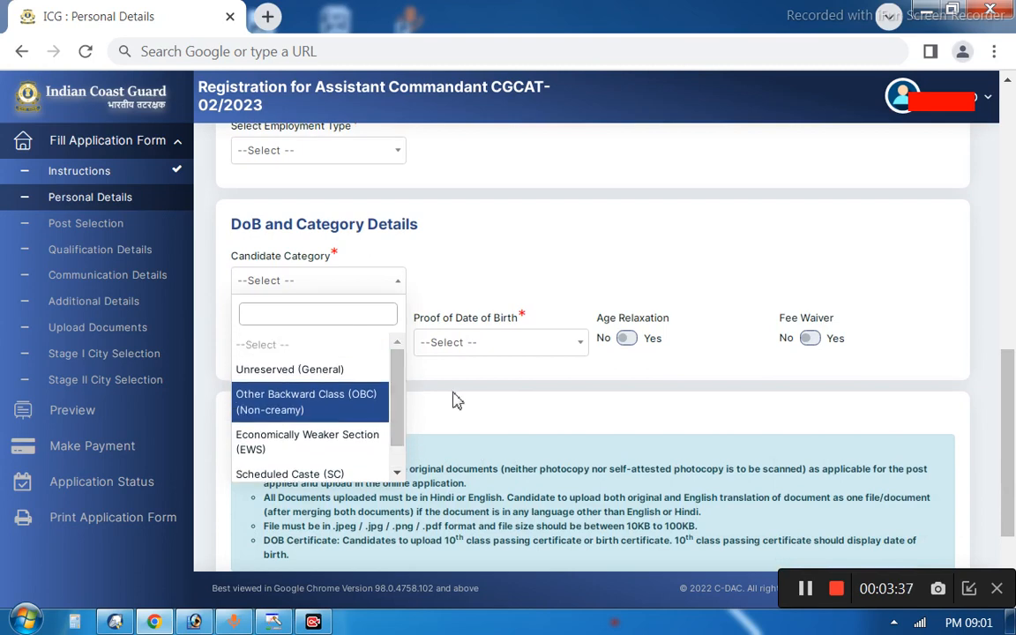
click(467, 397)
Examine the date of birth field and the accepted proof of date of birth options
click(474, 351)
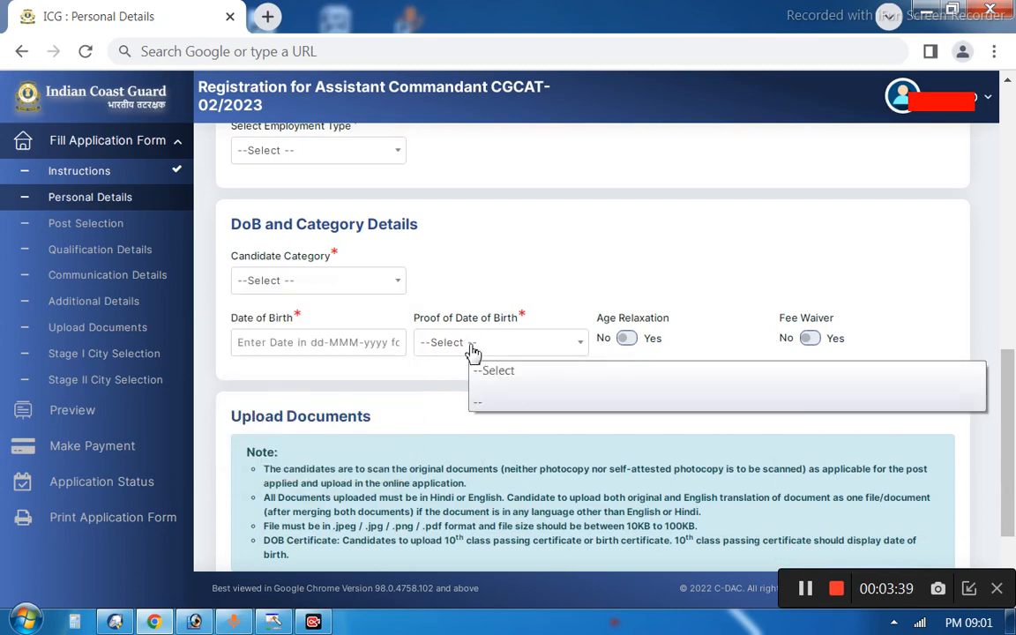
click(383, 346)
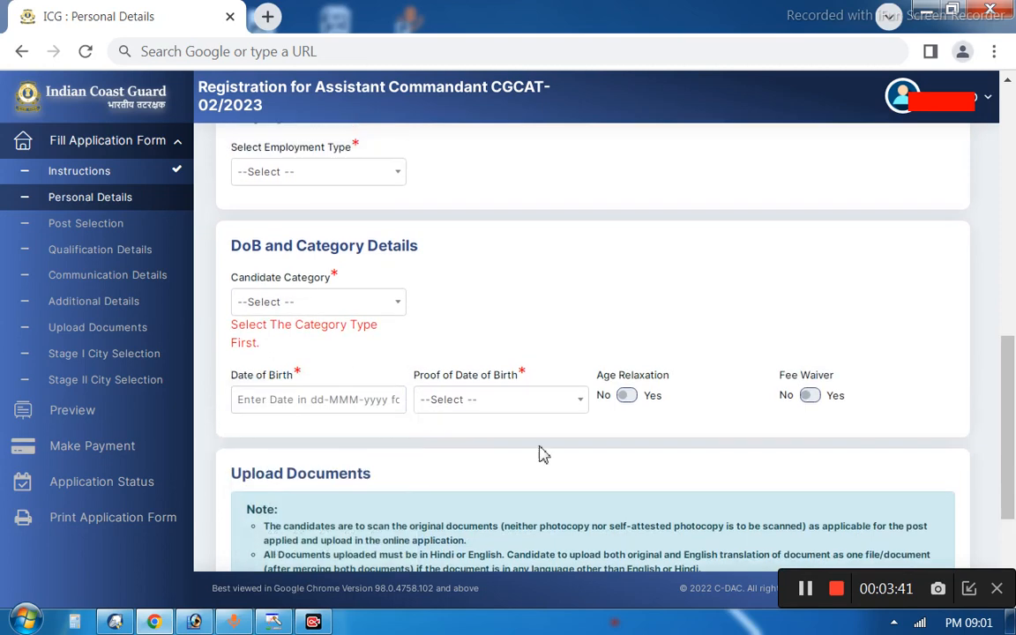
click(474, 418)
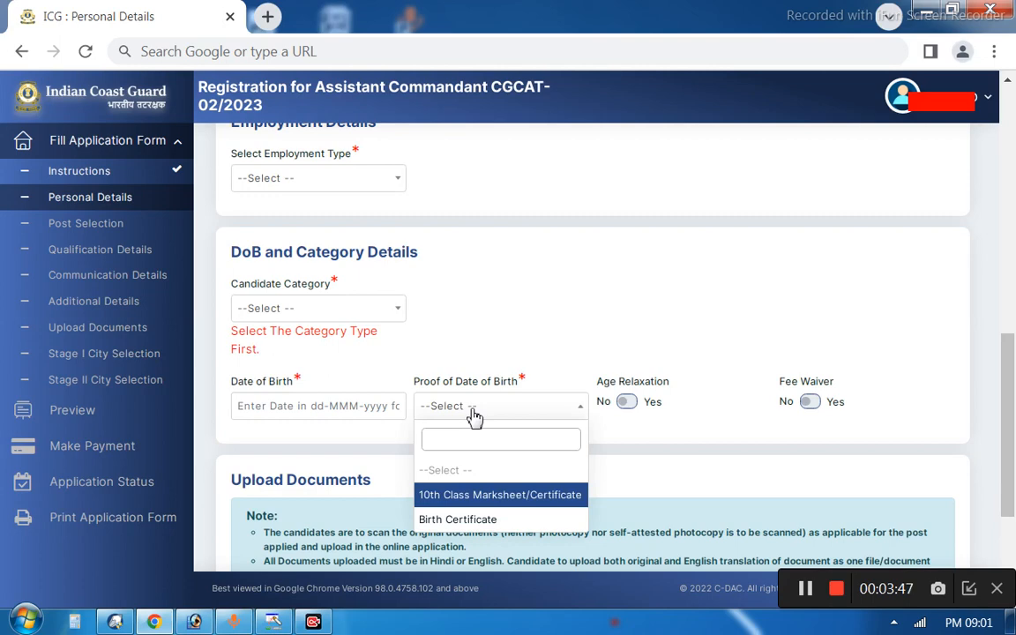
scroll(474, 416, down, 1)
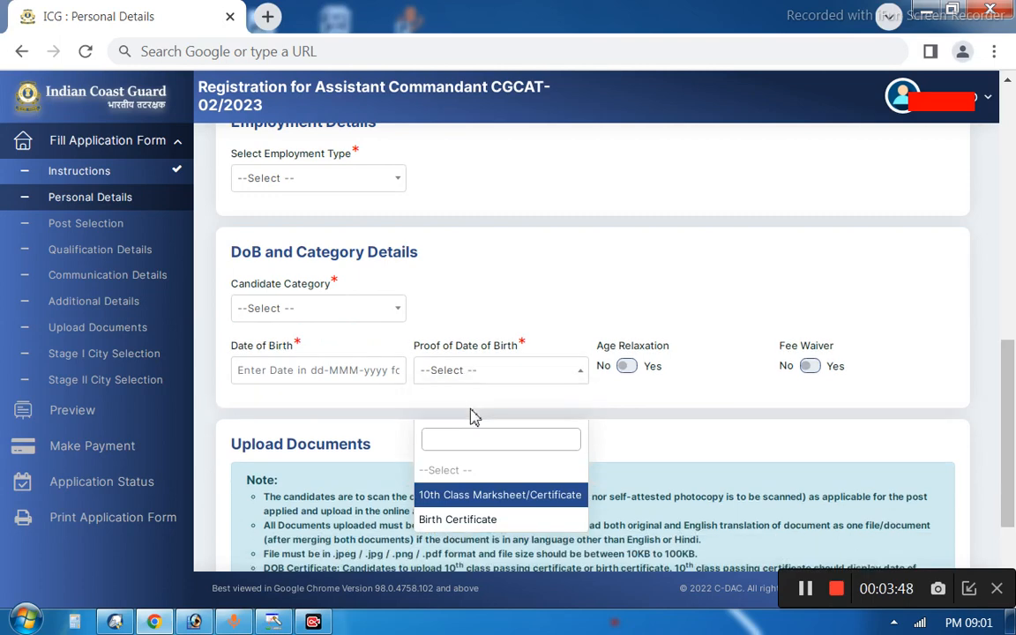
click(647, 411)
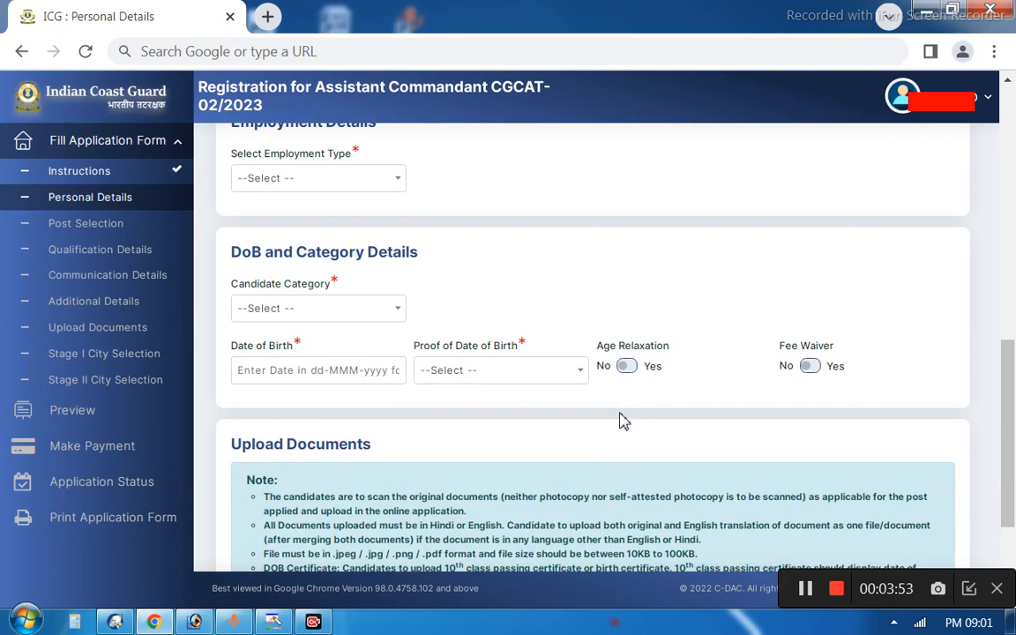
Review the DoB and category details and the document upload requirements below them
scroll(564, 431, down, 3)
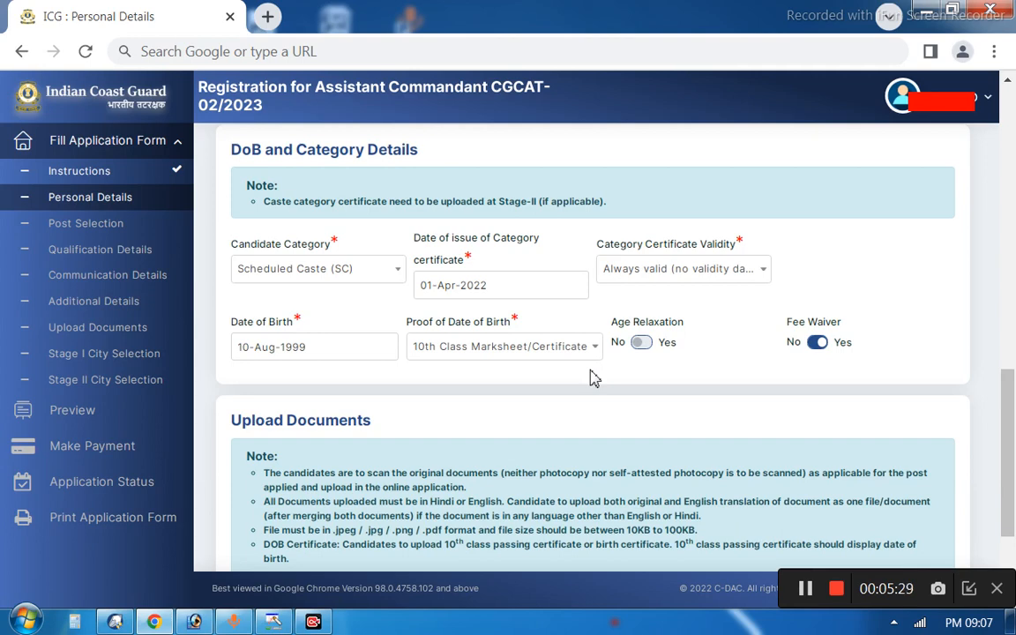
scroll(593, 380, down, 3)
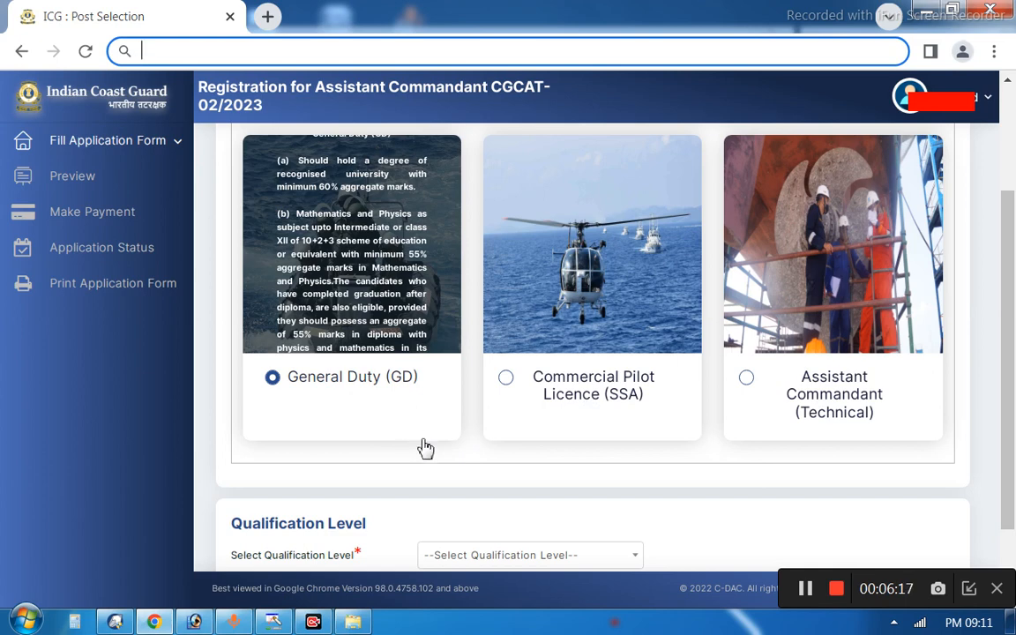
Set the qualification level for the General Duty (GD) post to 10+2+Graduation
click(459, 555)
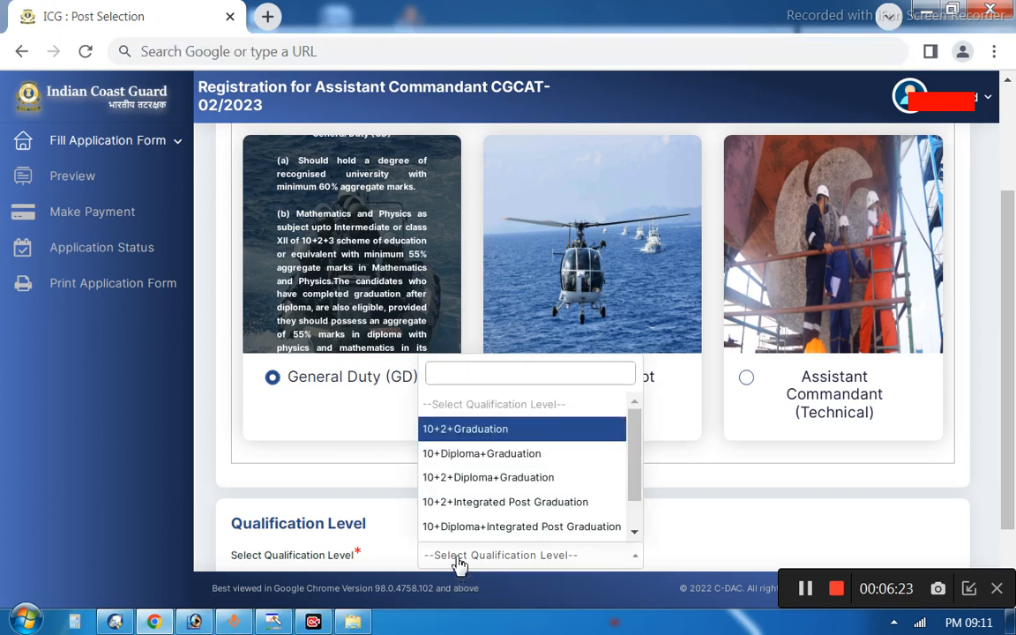
click(479, 439)
scroll(878, 498, down, 2)
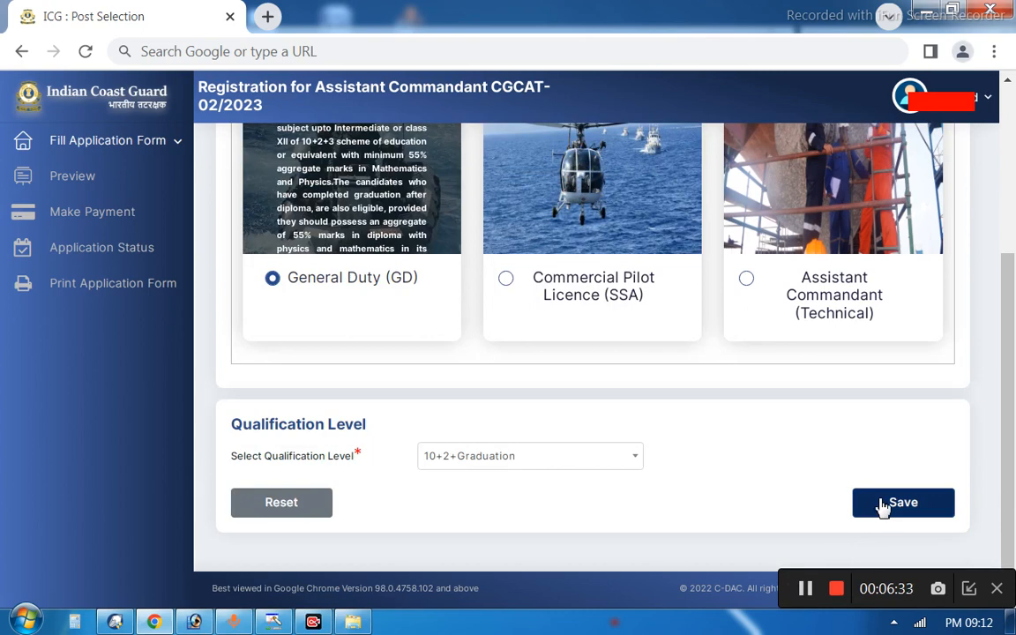
click(805, 591)
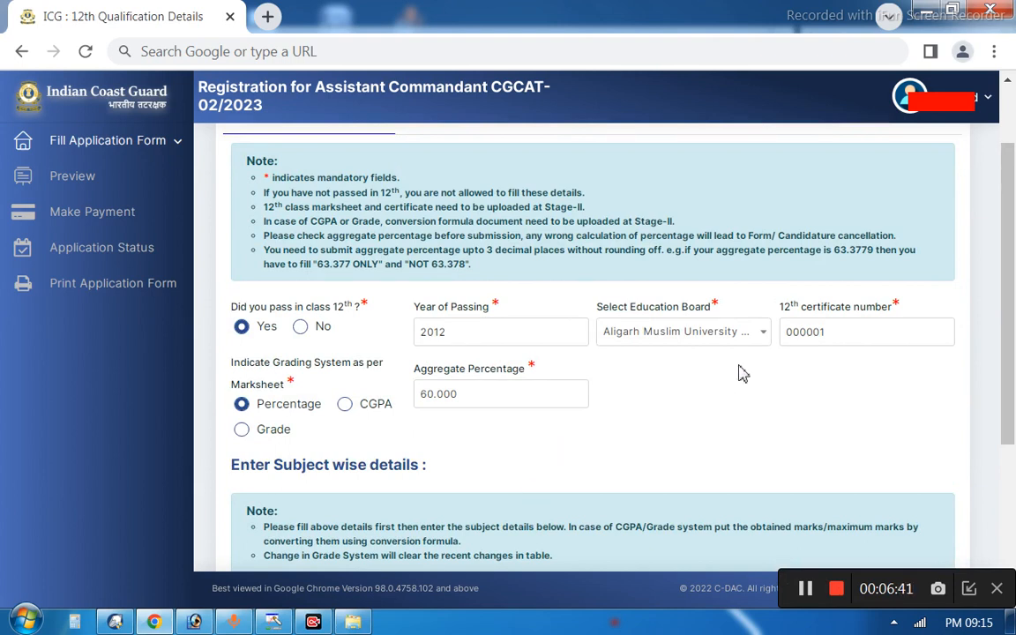
Review the 12th class qualification details, including the education board field and the Physics and Mathematics marks
click(697, 344)
click(696, 346)
scroll(447, 422, down, 1)
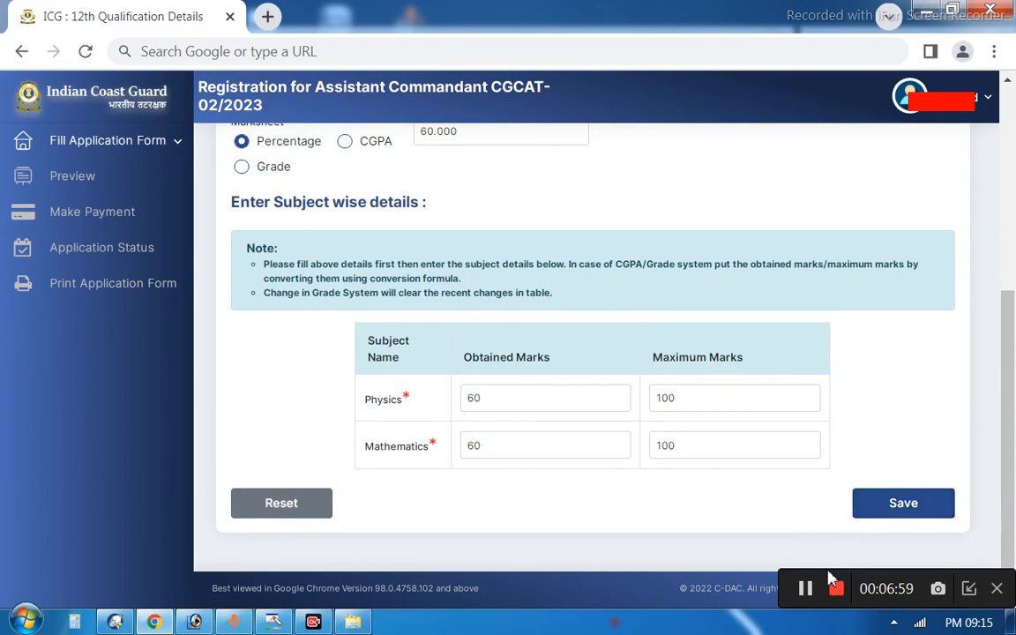
click(805, 588)
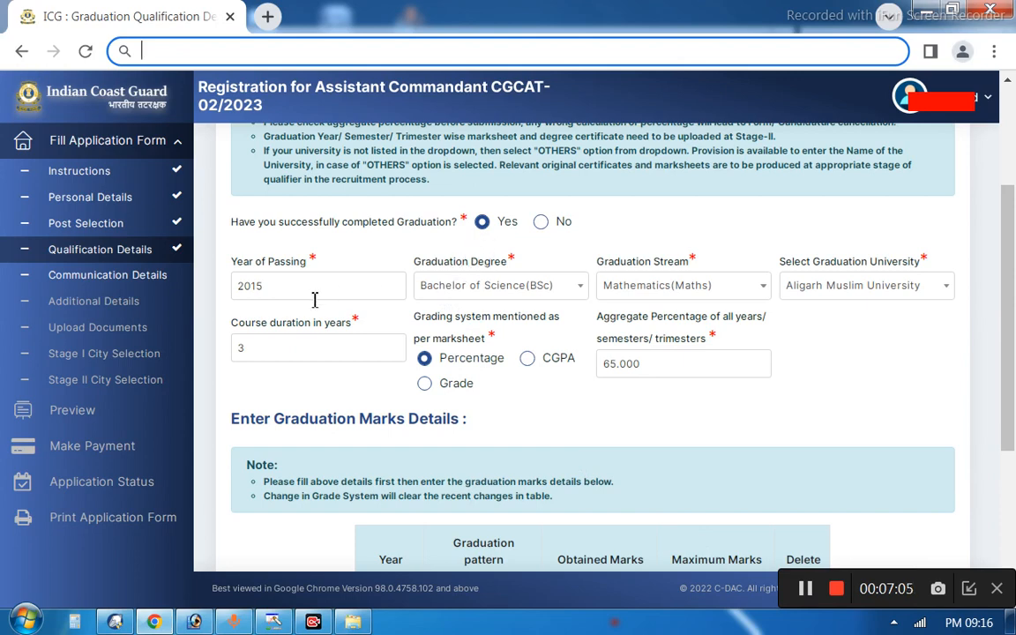
Check the graduation degree, stream and university fields in the graduation qualification details without changing them
click(503, 287)
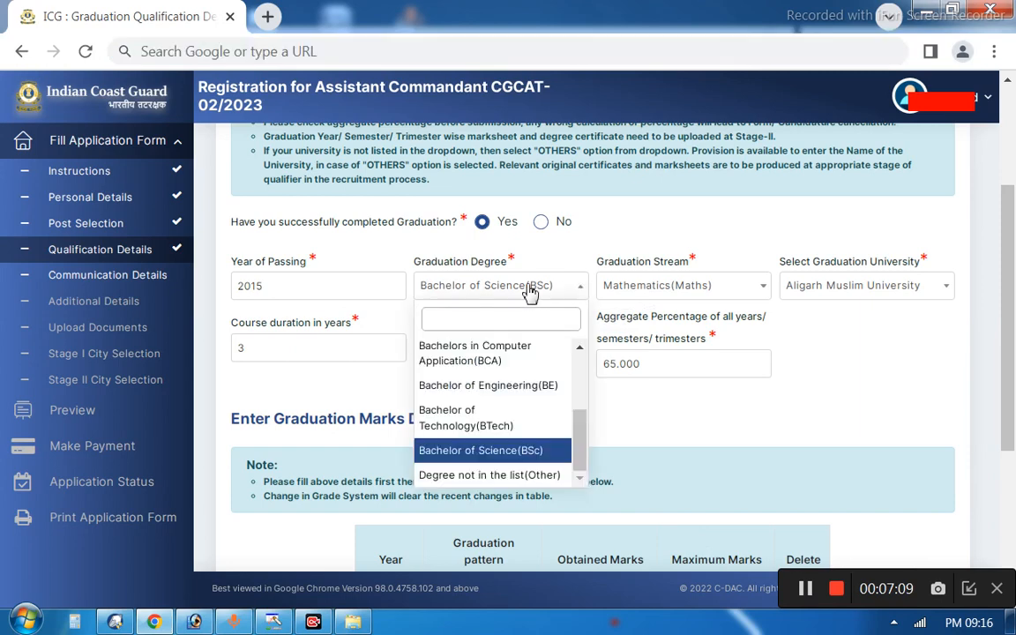
click(529, 291)
click(652, 296)
click(644, 284)
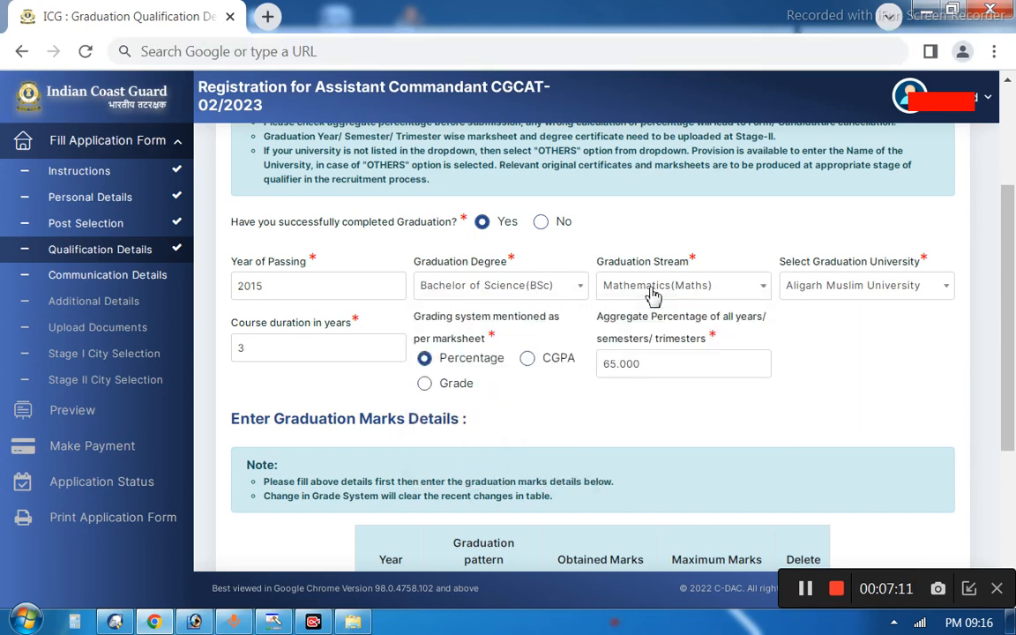
click(836, 290)
click(837, 289)
scroll(557, 423, down, 1)
scroll(556, 421, down, 3)
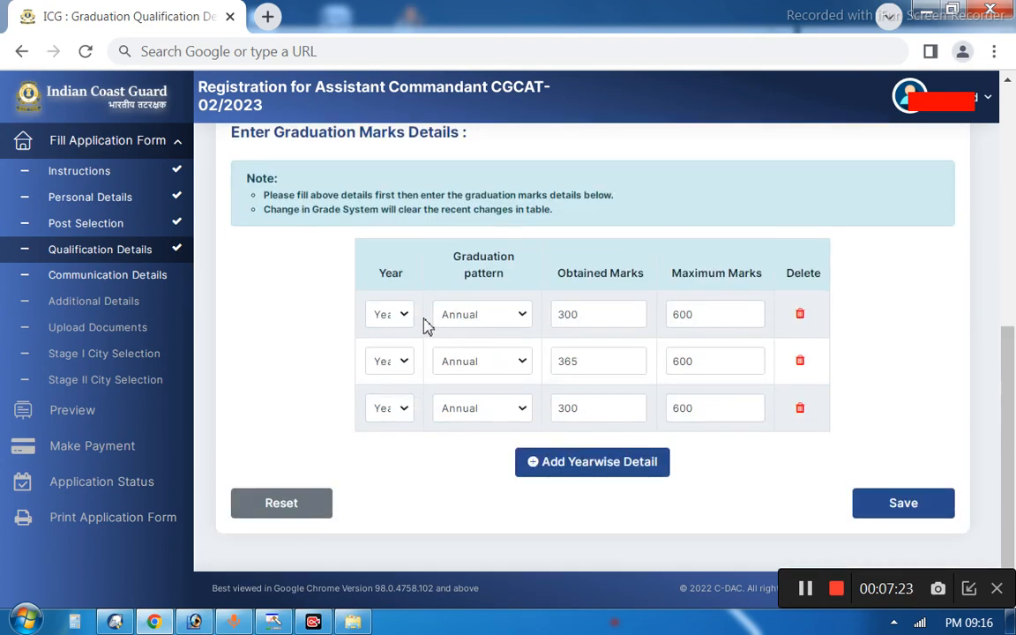
Check the graduation pattern options in the first row of the marks table without changing the selection
click(473, 318)
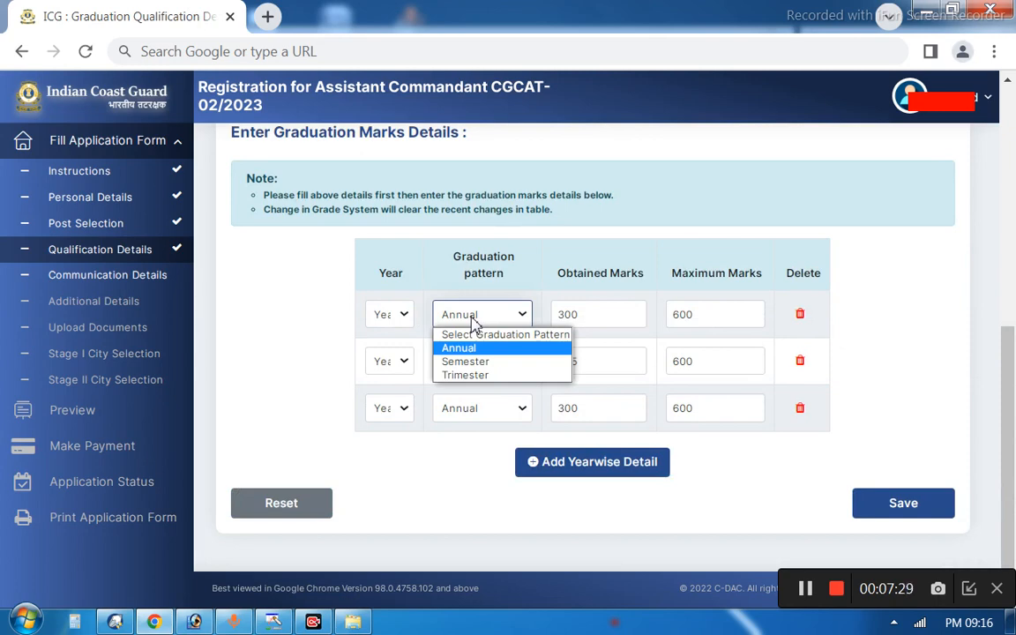
click(475, 323)
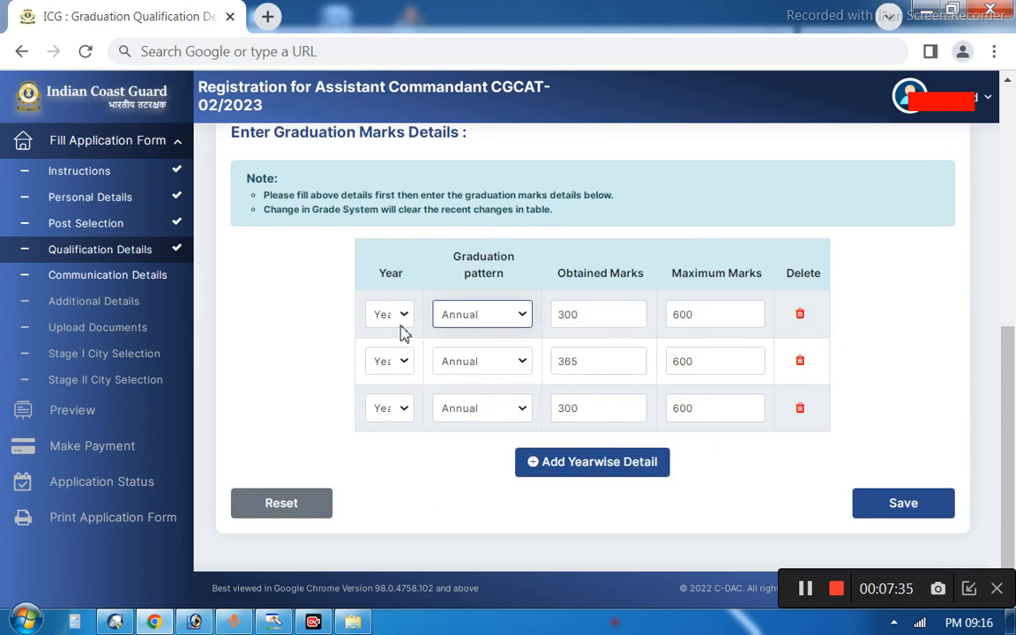
click(451, 319)
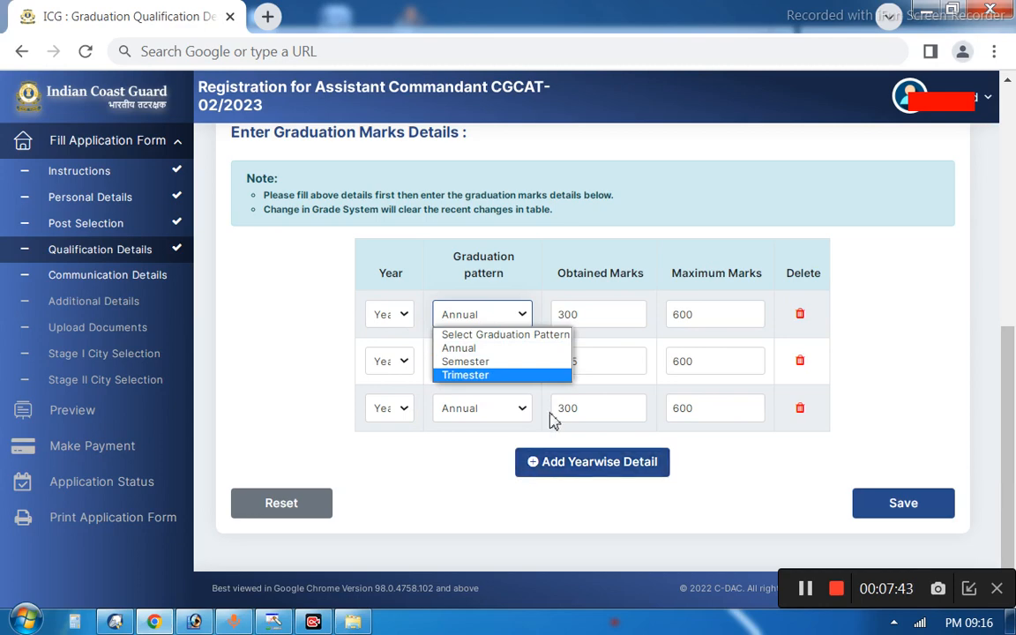
click(805, 588)
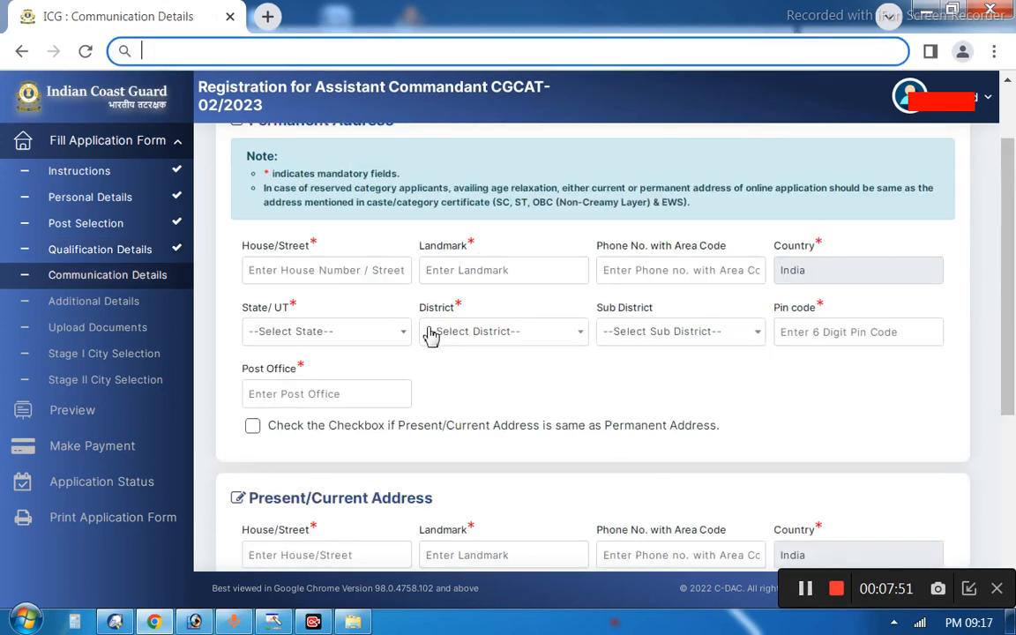
Review the permanent and current address sections and look through the domicile state options without choosing one
scroll(428, 334, down, 3)
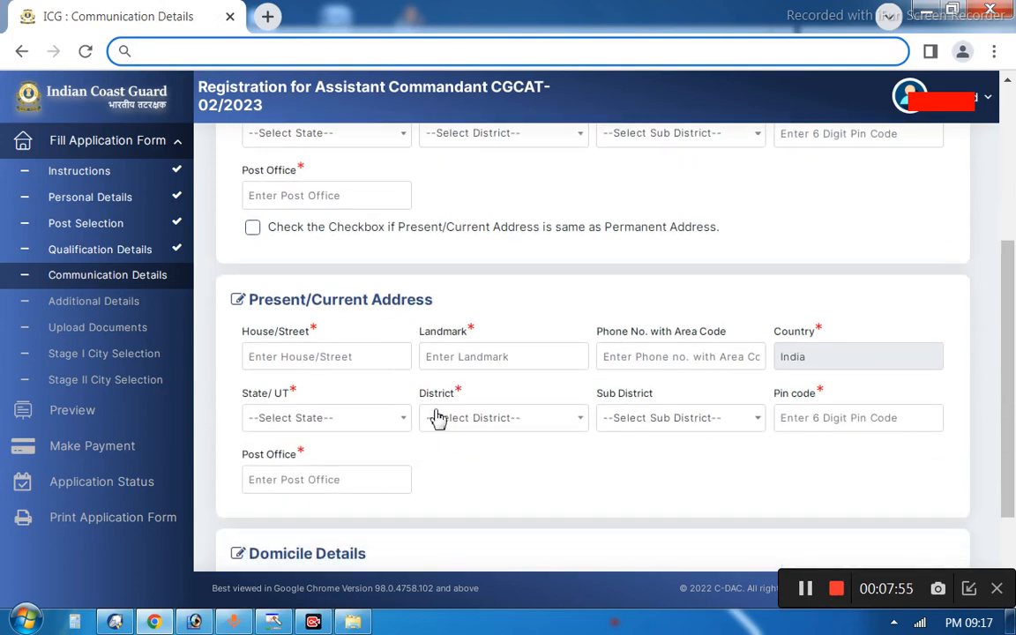
scroll(446, 423, down, 1)
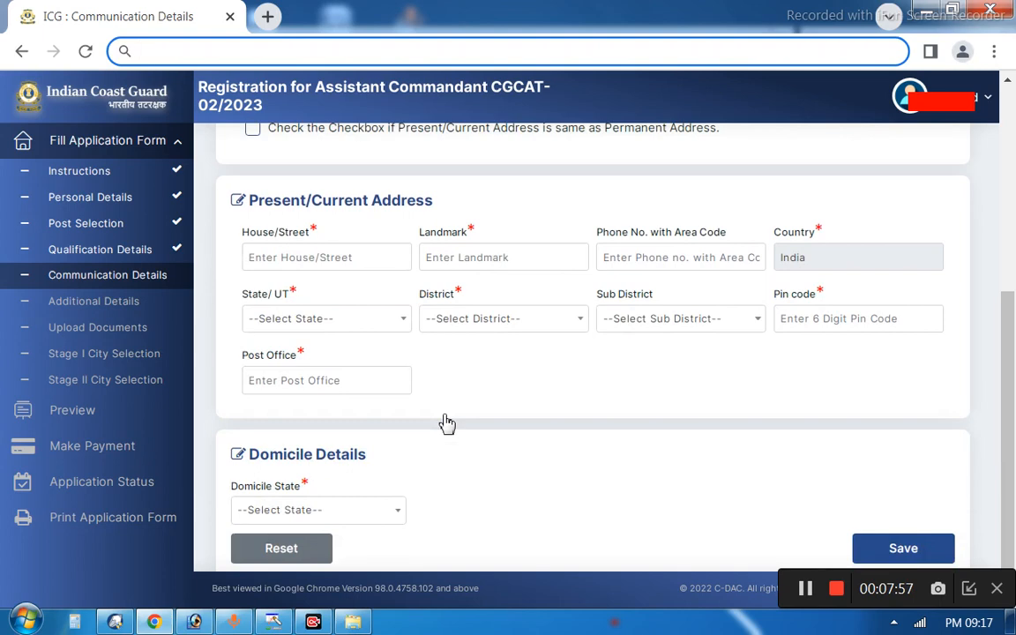
click(315, 520)
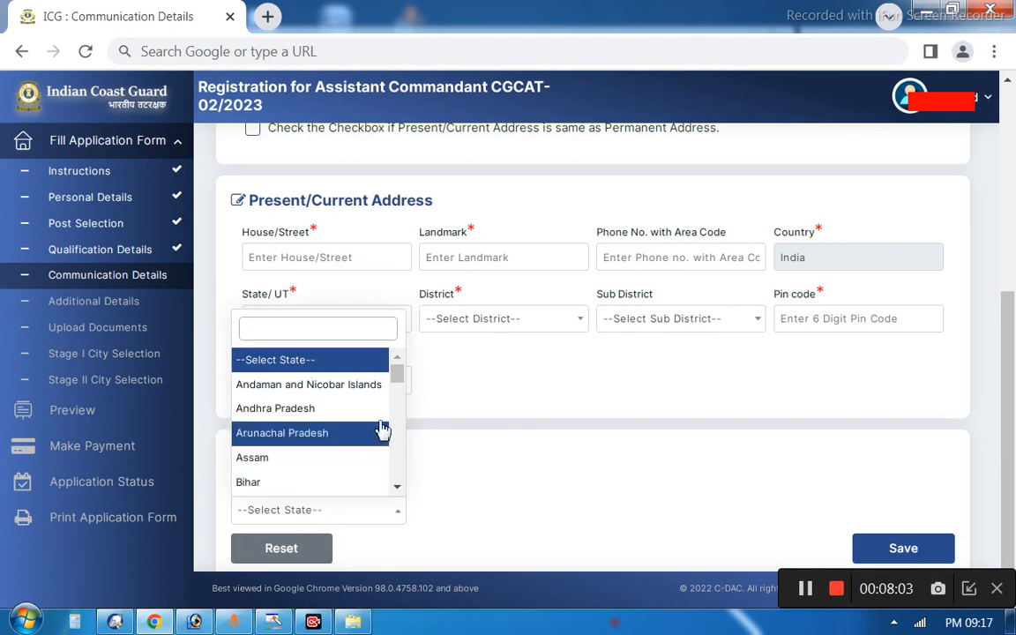
click(398, 487)
scroll(398, 487, down, 1)
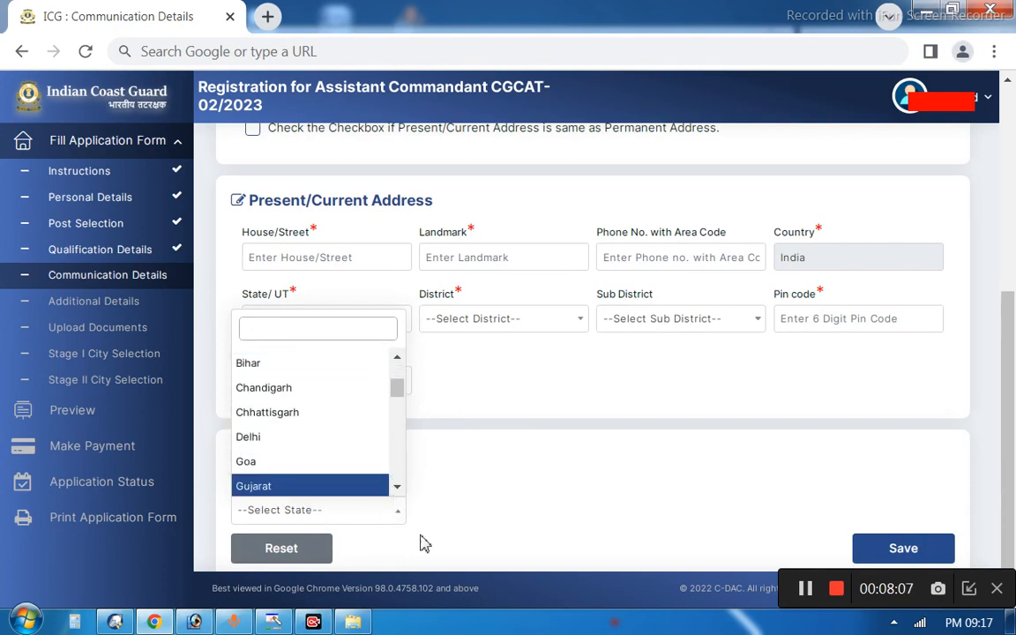
click(805, 588)
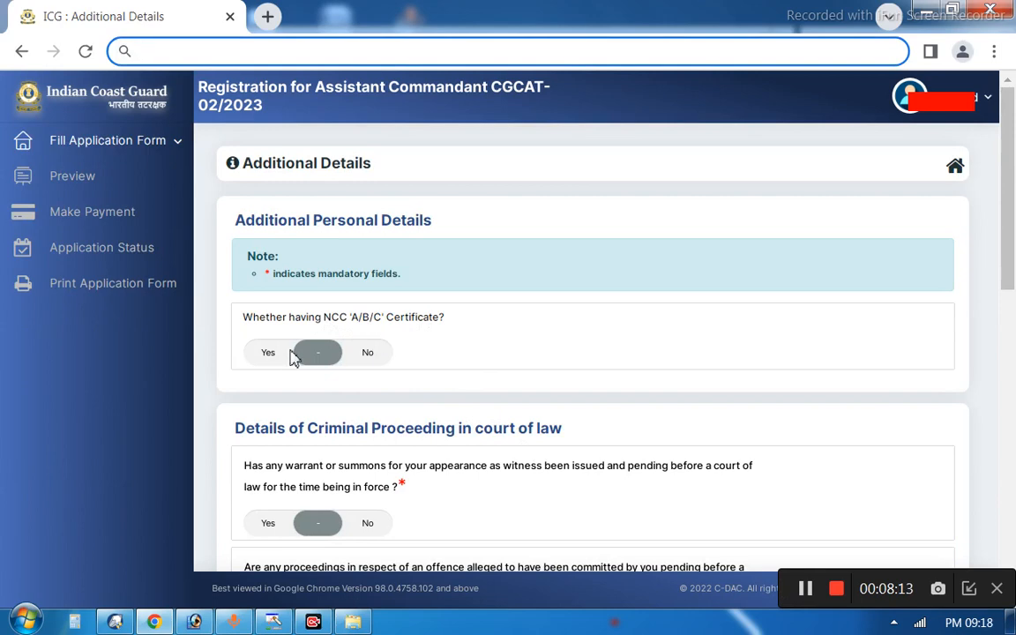
Answer No to holding an NCC certificate and to all four questions about criminal proceedings in court
click(368, 358)
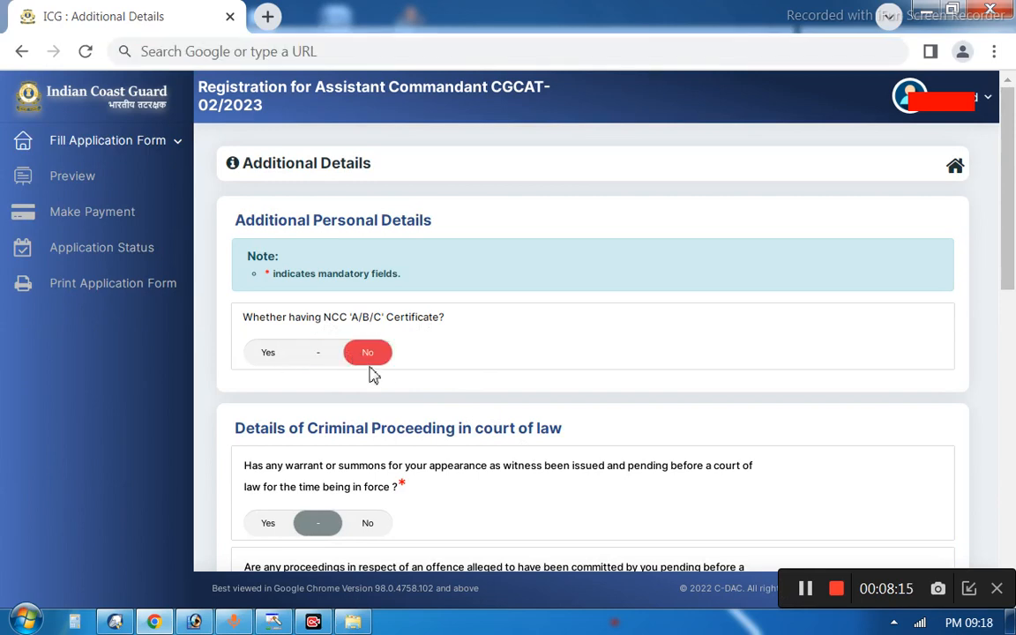
scroll(399, 357, down, 2)
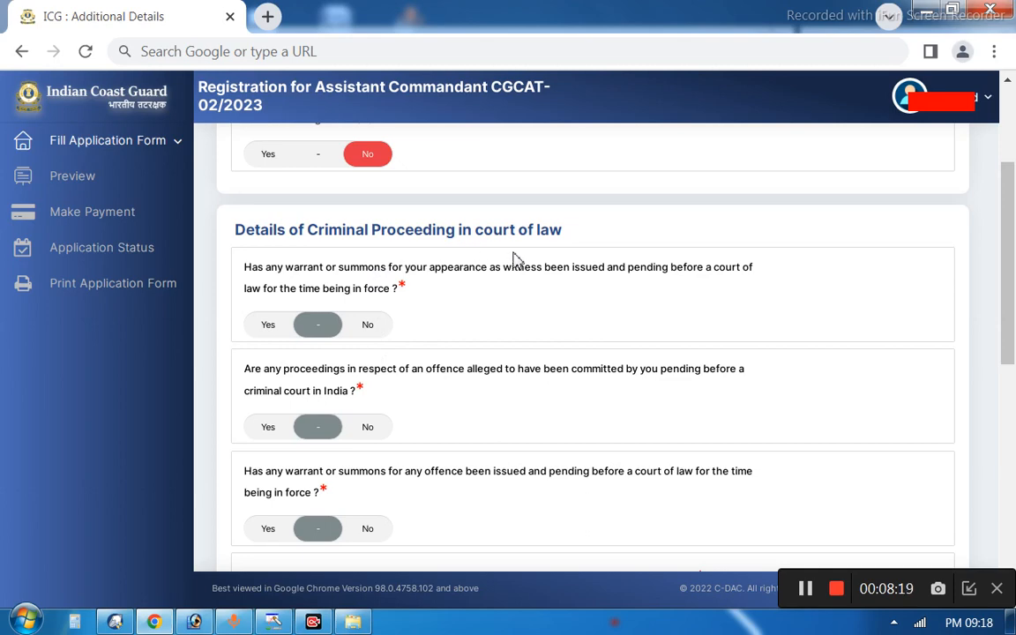
click(368, 324)
click(368, 427)
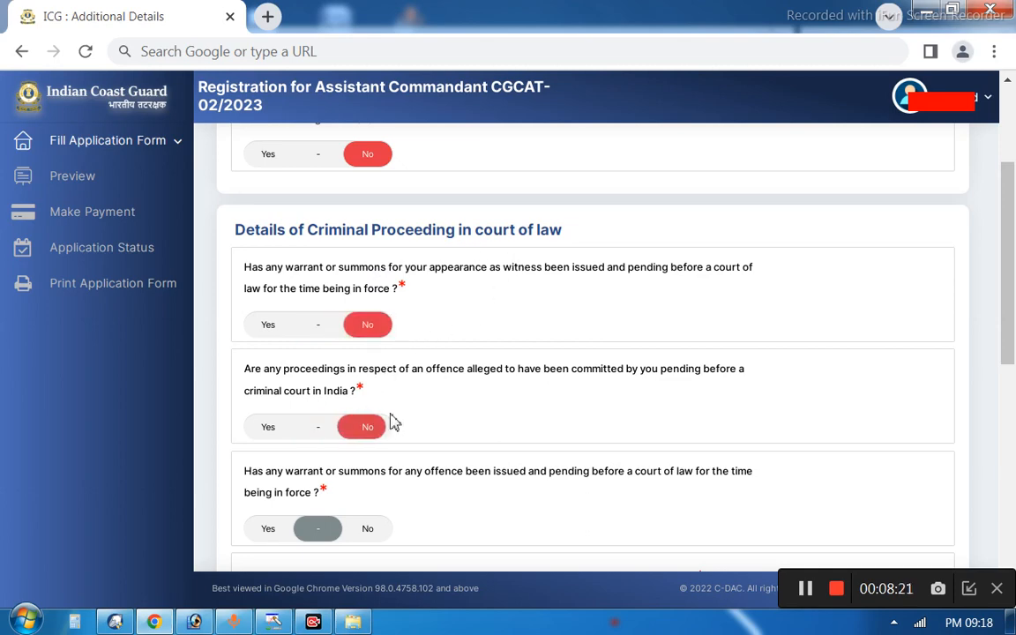
scroll(392, 390, down, 2)
click(383, 329)
click(369, 416)
Answer No to both court conviction questions and the recruitment debarment question, and save the additional details
scroll(426, 381, down, 2)
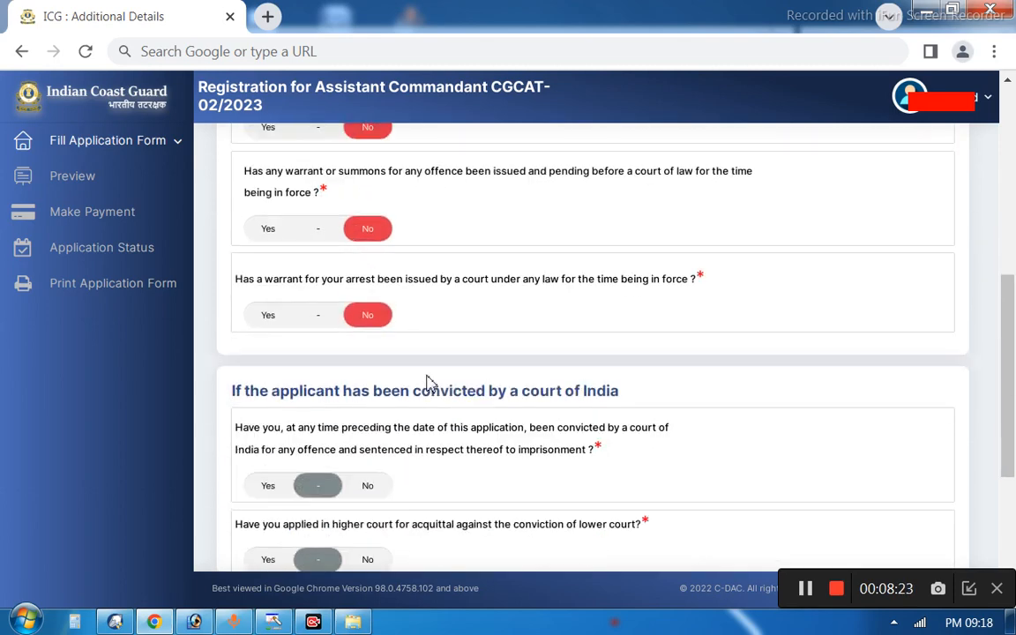
click(374, 389)
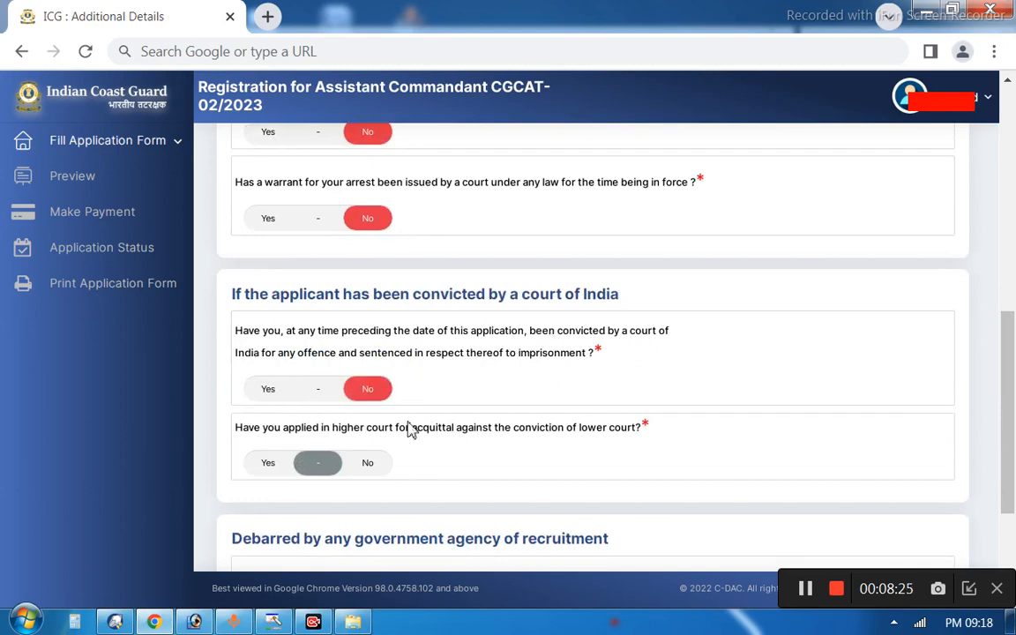
click(377, 464)
scroll(444, 393, down, 1)
scroll(444, 392, down, 1)
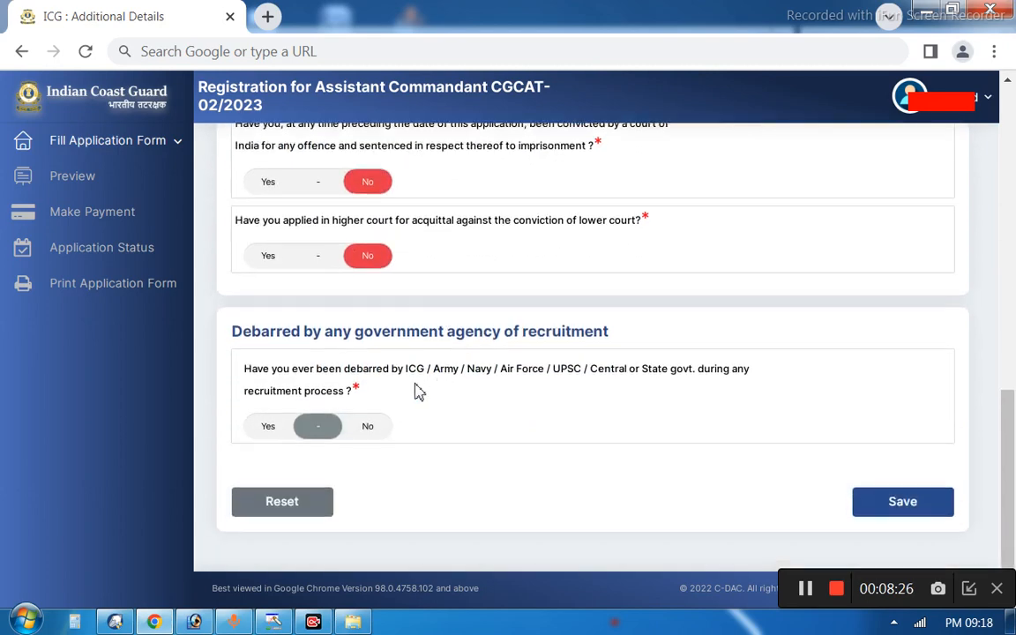
click(368, 427)
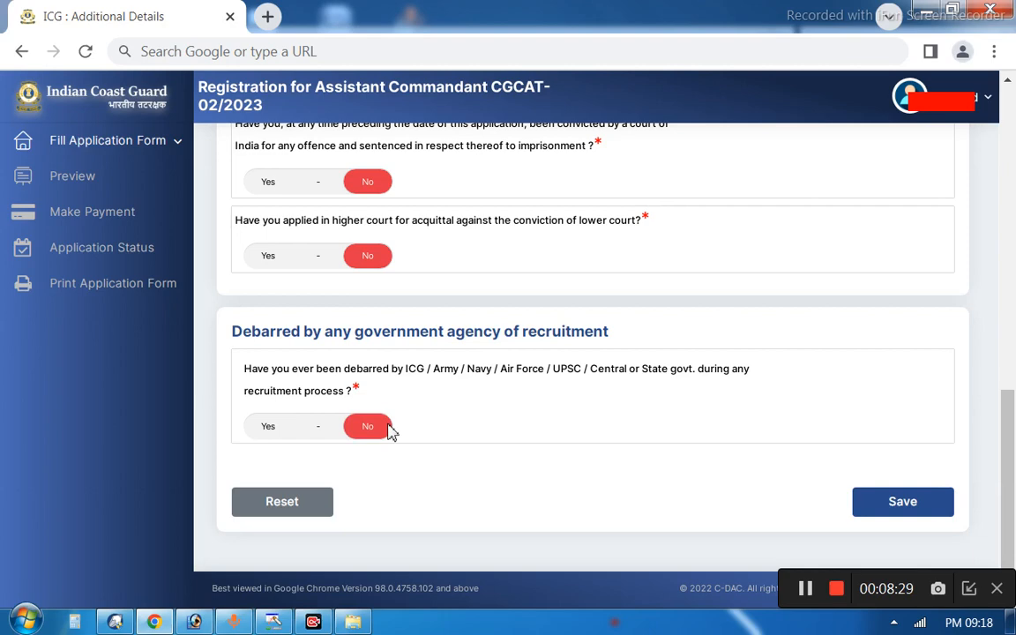
click(905, 520)
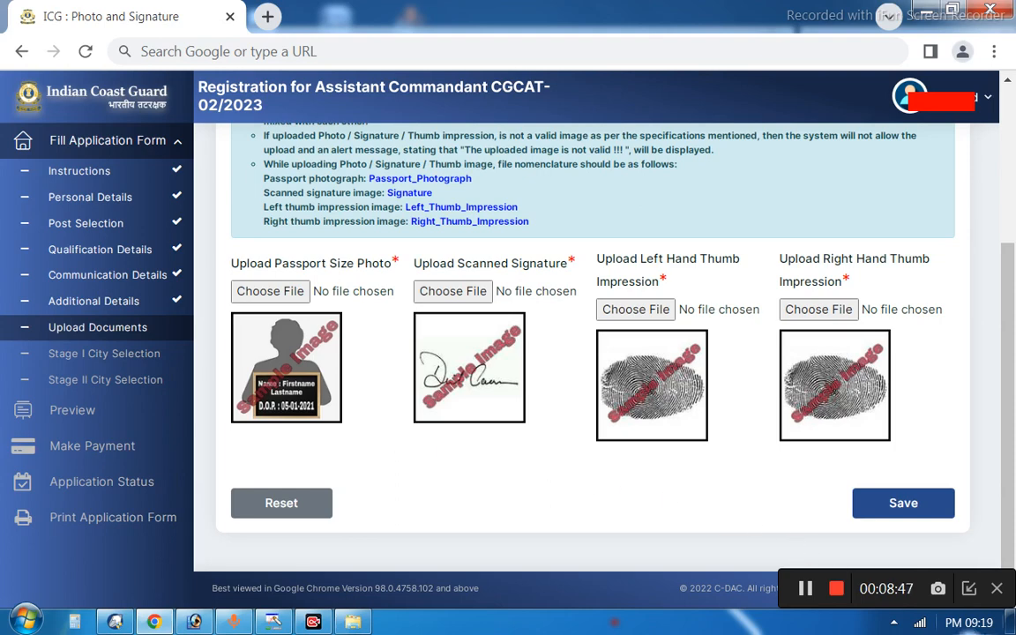
Skip the optional image correction for the passport photo so the image is uploaded directly
click(805, 589)
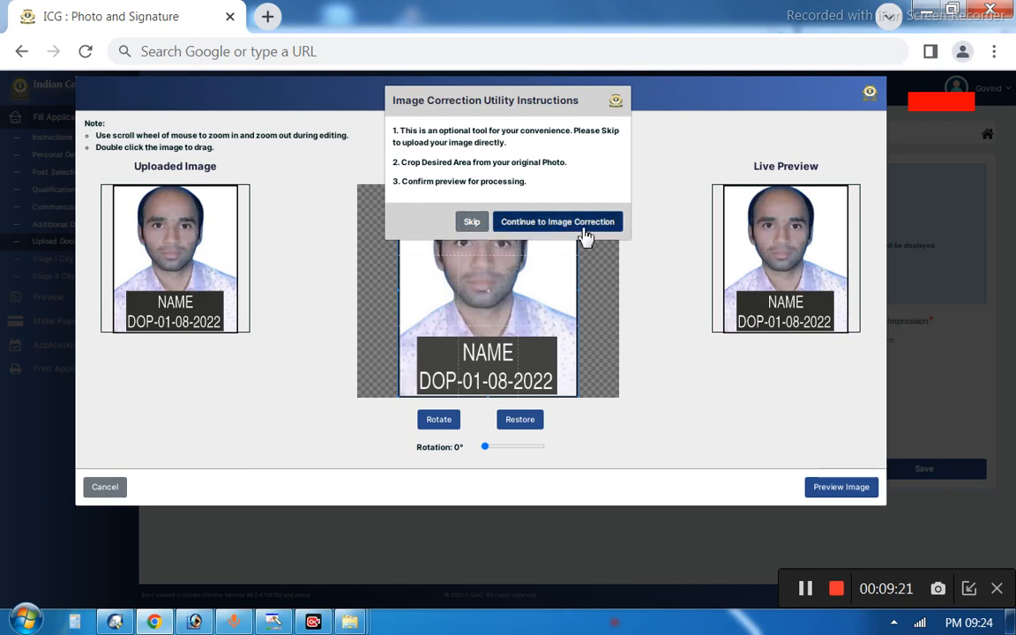
click(472, 222)
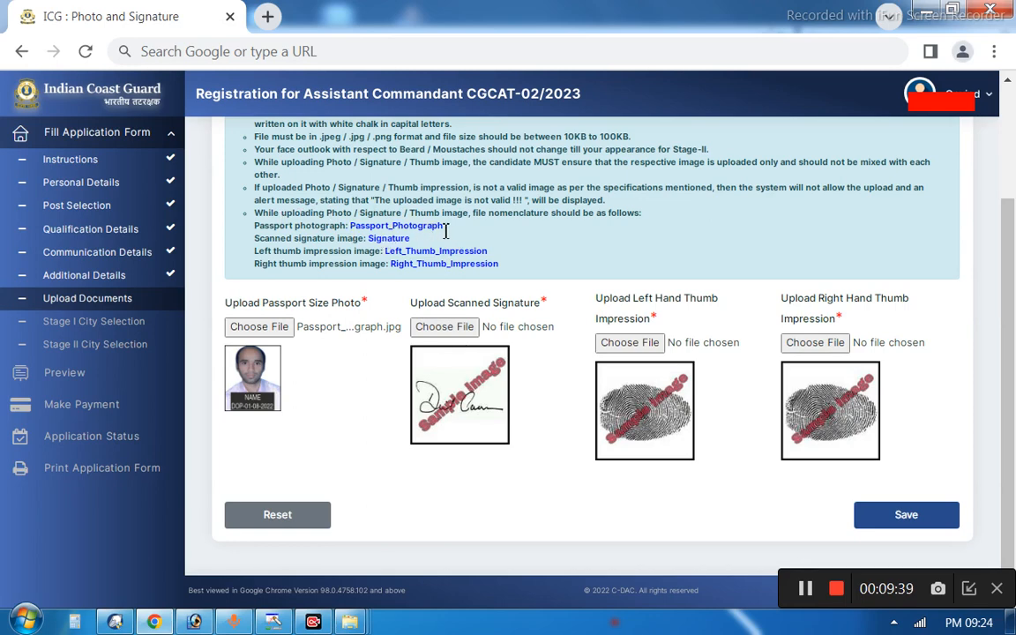
Examine the required file names for the passport photograph and the left and right thumb impression images
drag(443, 226, 357, 227)
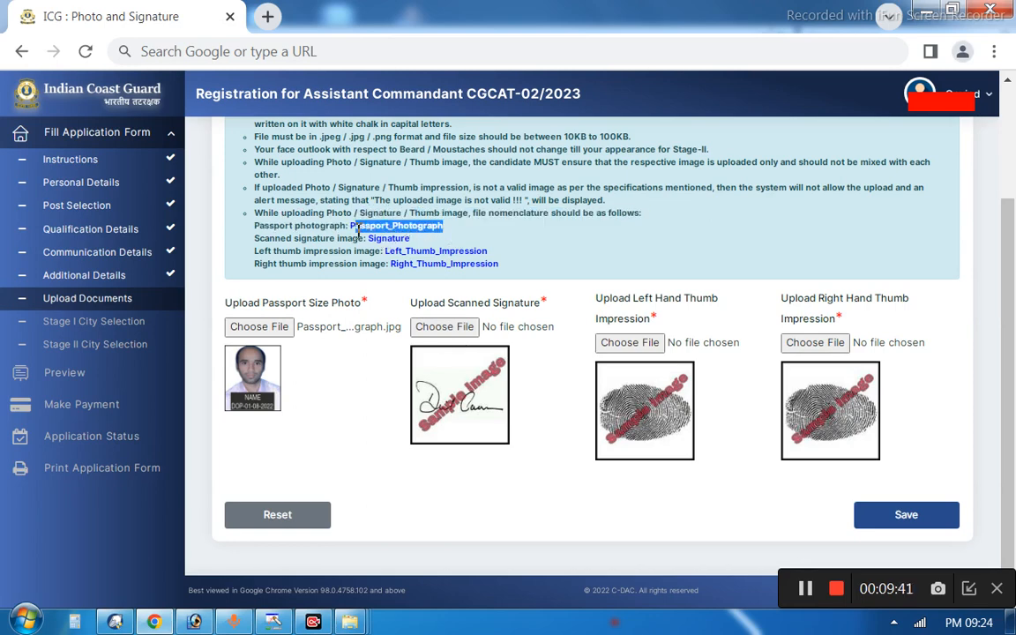
click(459, 229)
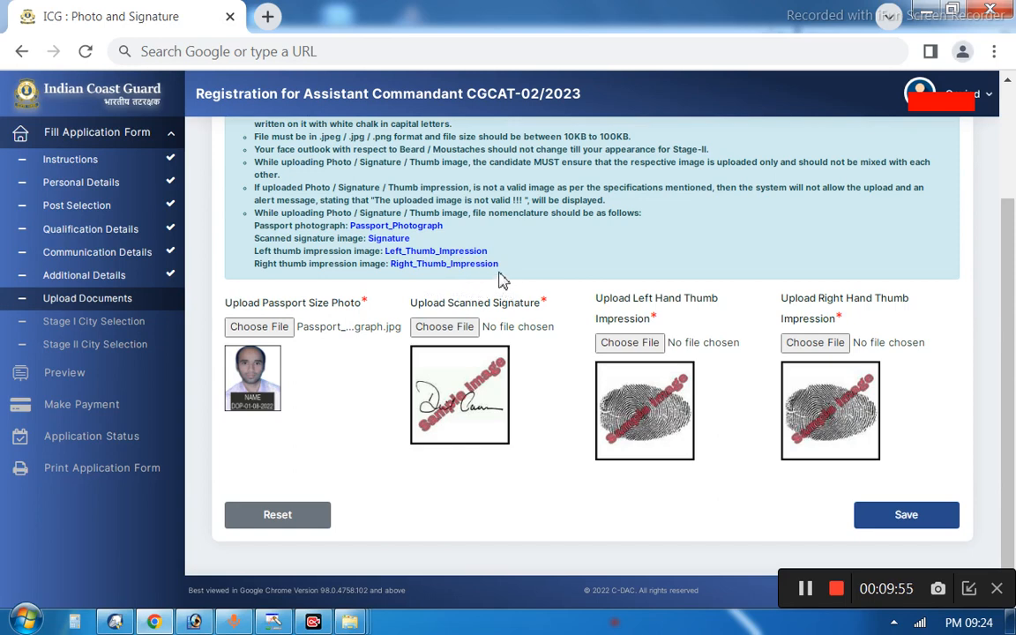
drag(499, 265, 395, 270)
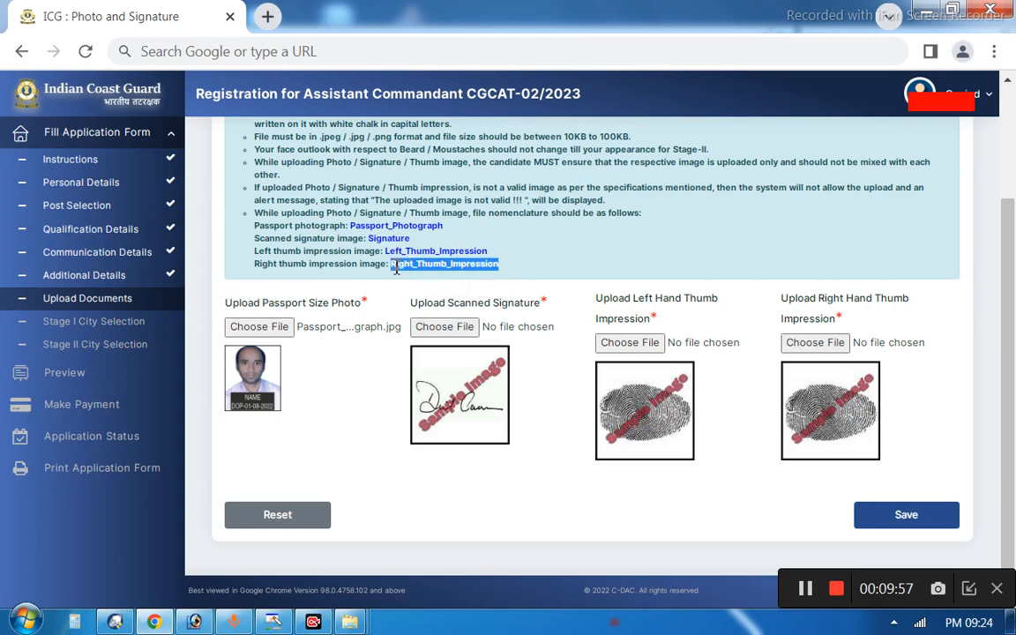
drag(487, 252, 403, 226)
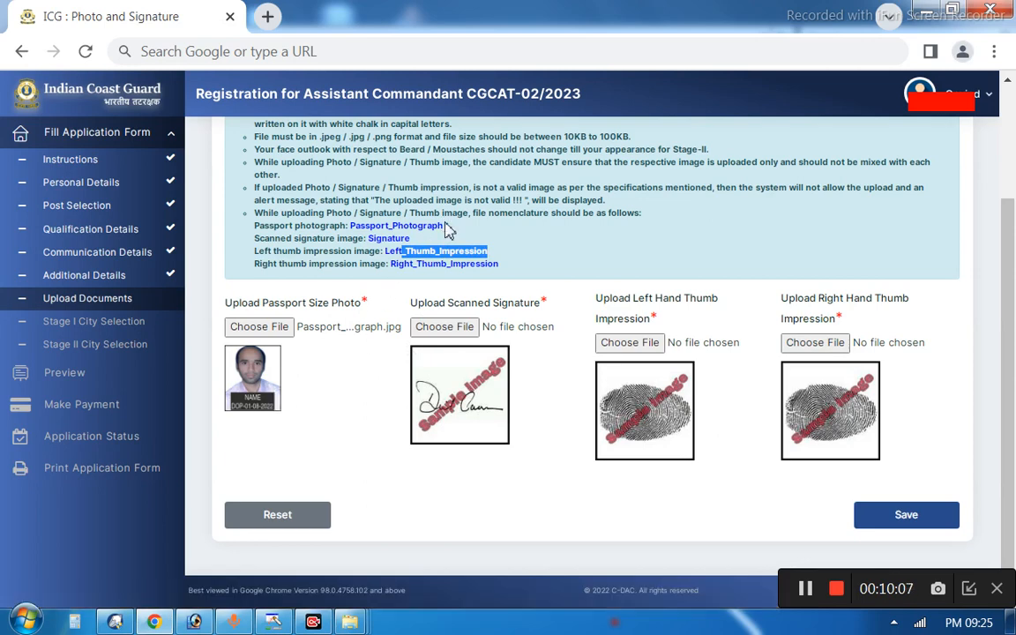
drag(442, 226, 353, 230)
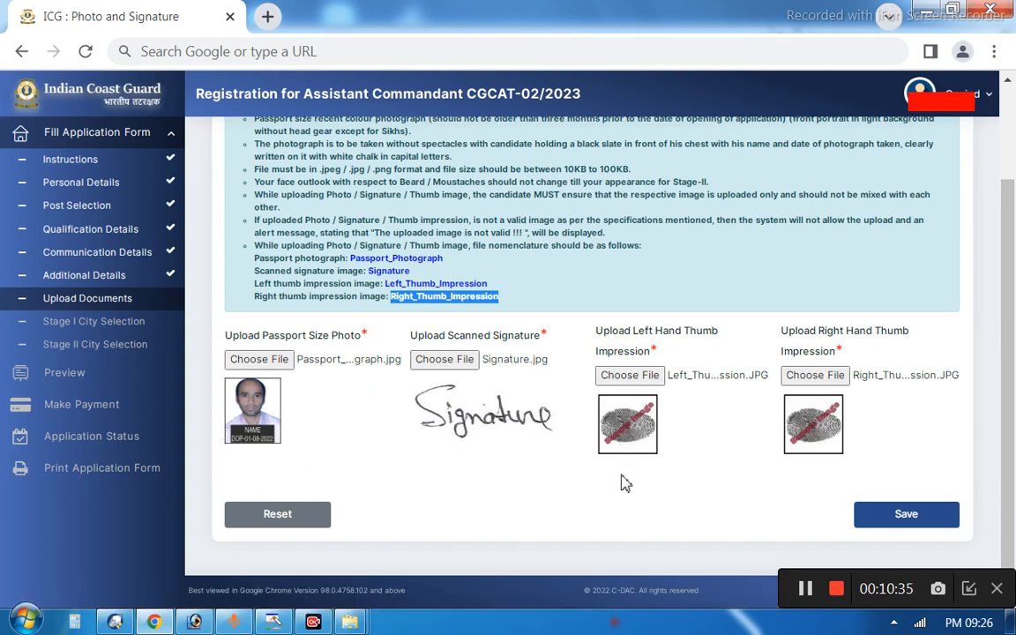
click(804, 590)
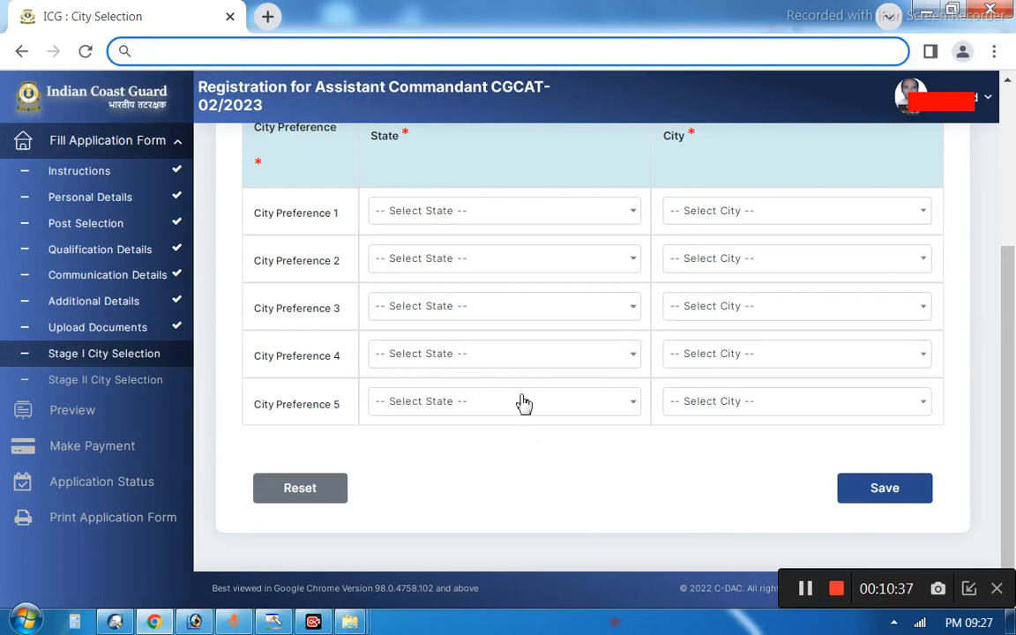
Set Stage I City Preference 1 to the state Uttar Pradesh and the city Kanpur
click(458, 210)
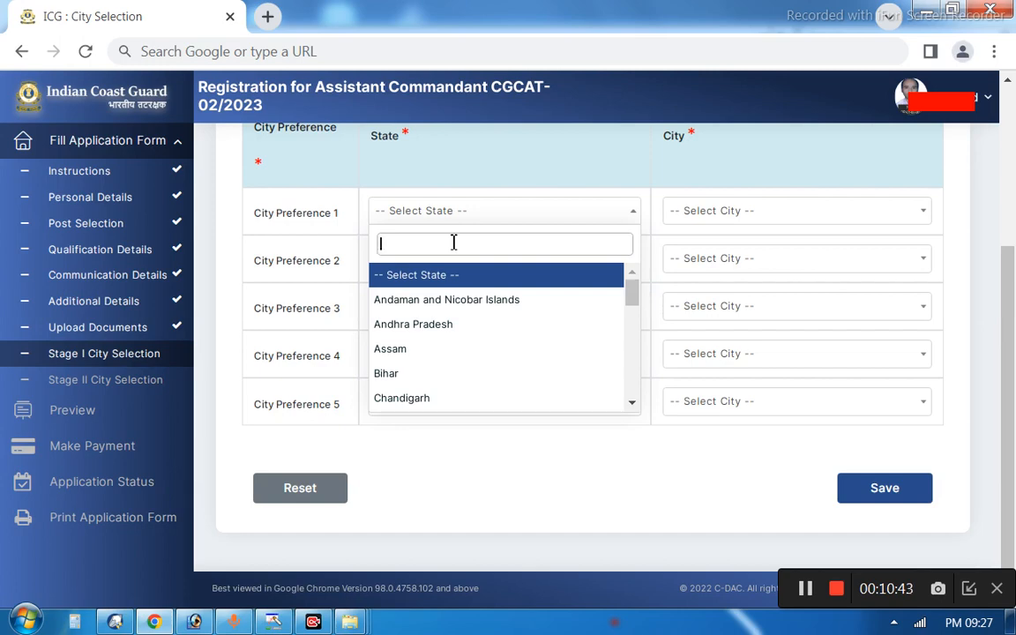
text(UTT)
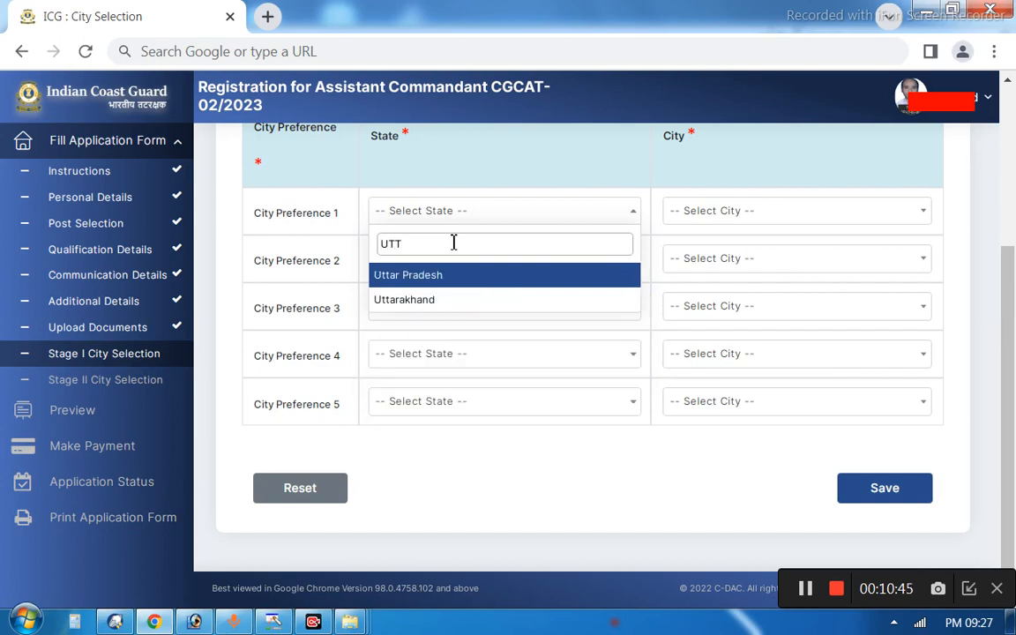
click(449, 273)
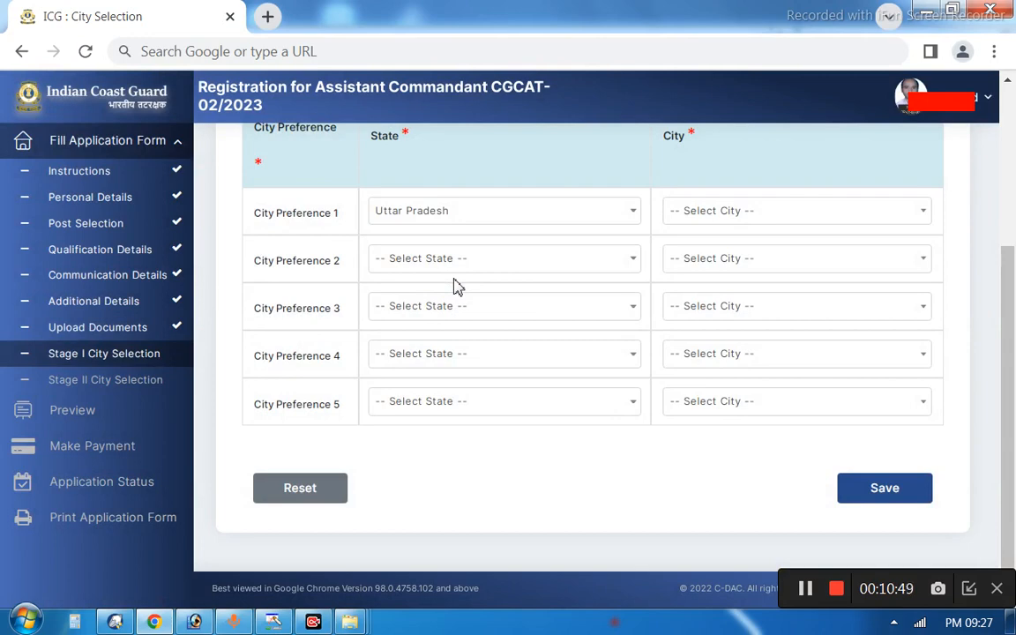
click(711, 216)
scroll(710, 356, down, 1)
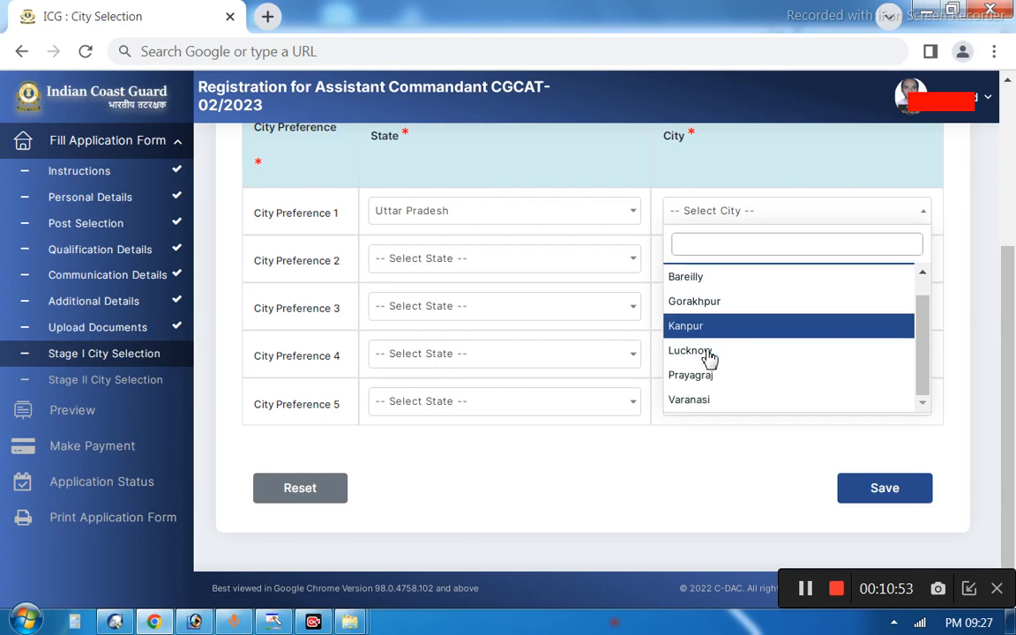
click(715, 329)
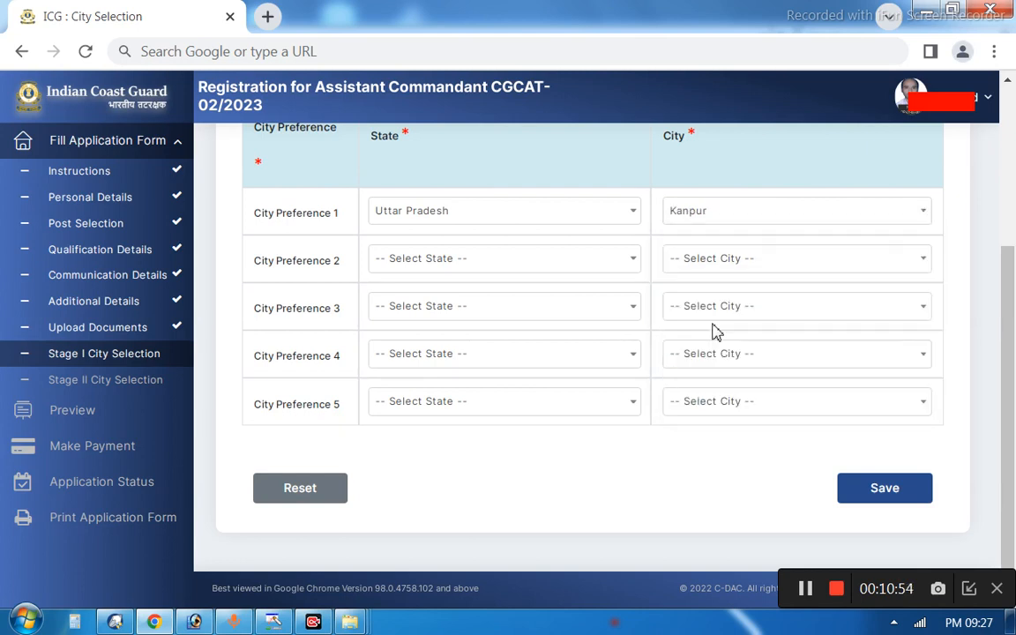
Set Stage I City Preferences 2 to 5 to Bareilly, Gorakhpur, Lucknow and Prayagraj in Uttar Pradesh, and save the selection
click(461, 261)
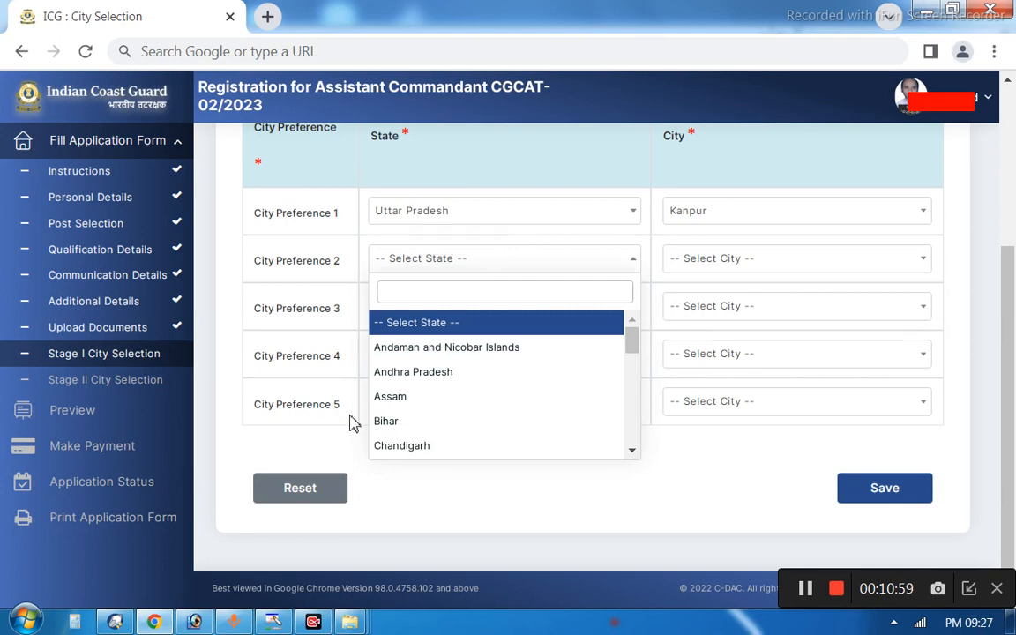
click(335, 442)
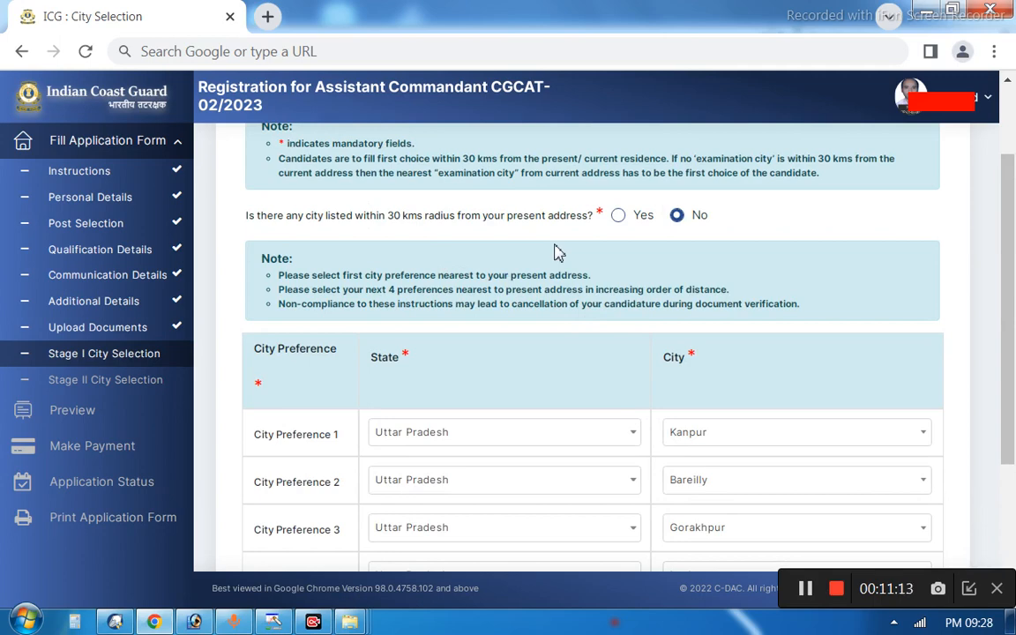
scroll(802, 476, down, 3)
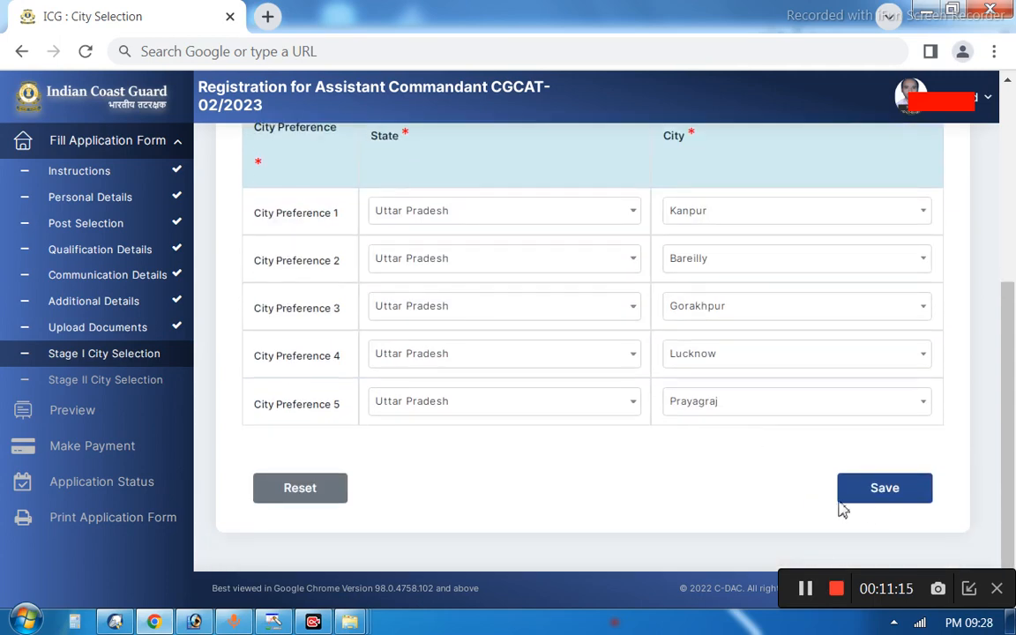
click(877, 498)
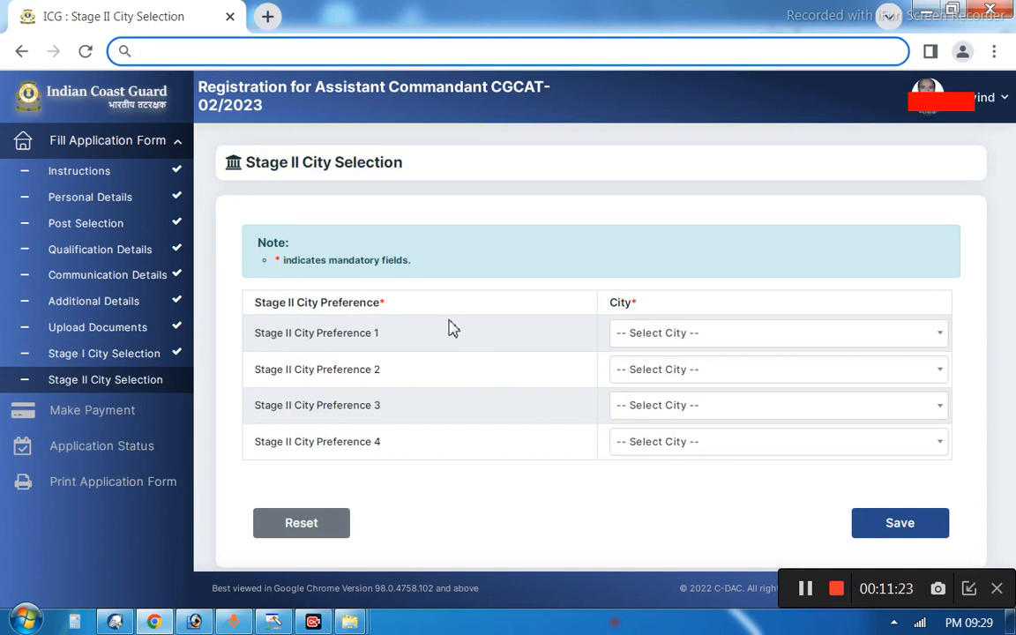
Set Stage II City Preferences 1 to 4 to Noida, Goa, Chennai and Kolkata, and save the selection
click(663, 335)
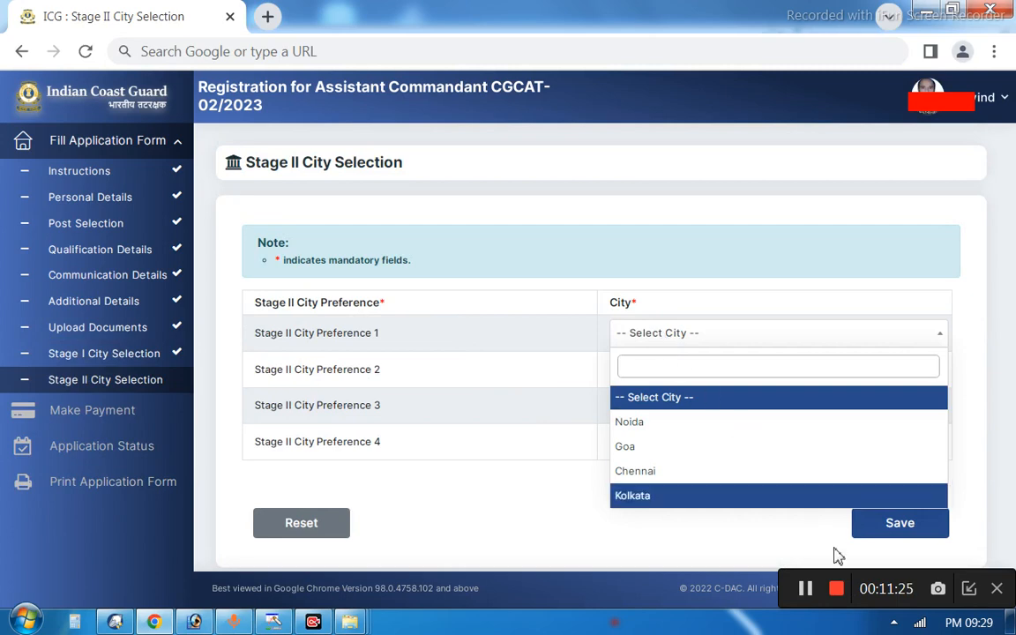
click(805, 589)
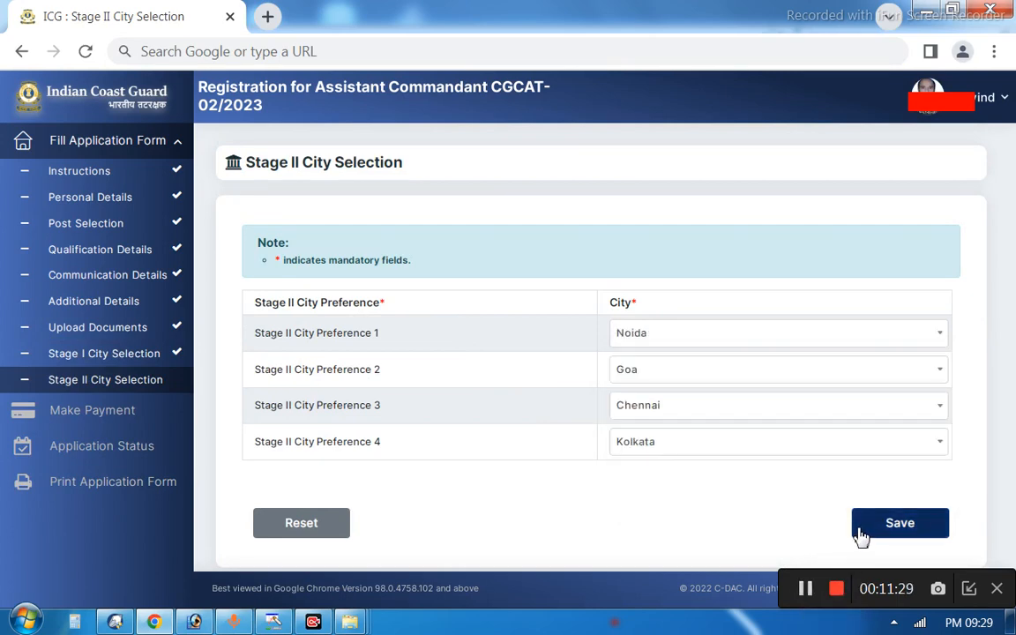
click(805, 589)
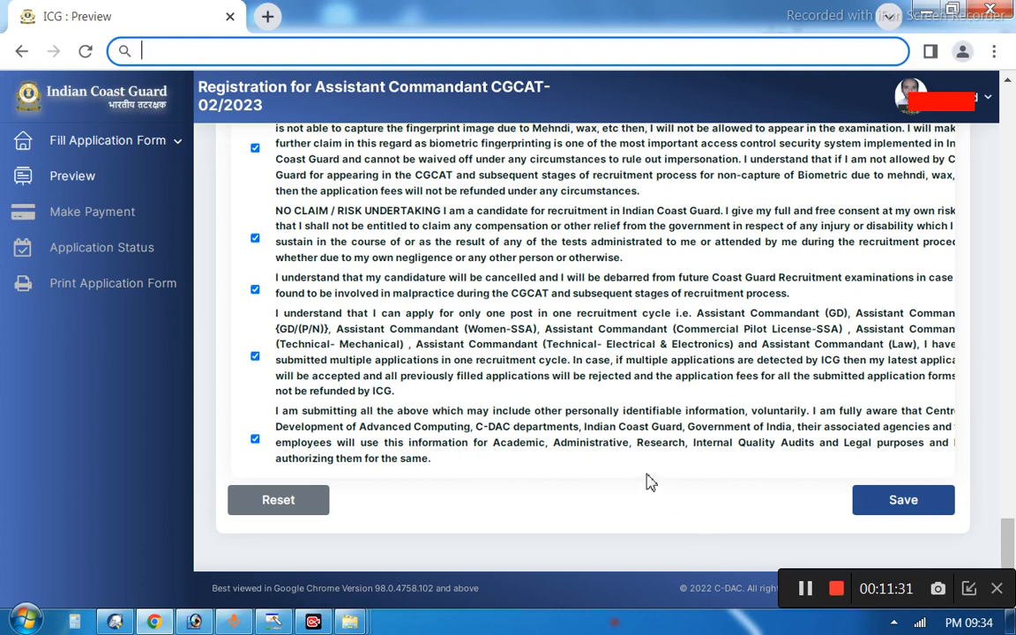